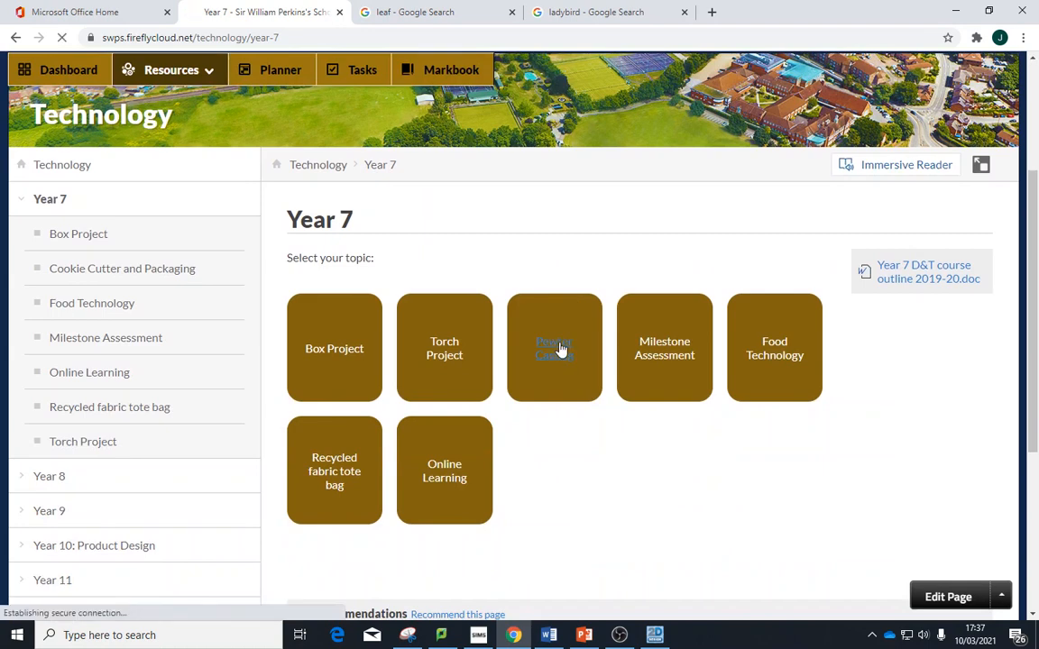
# Download the pewter template 2021.dtd file from the Pewter Casting page and open it in 2D Design
pyautogui.scroll(-3, 604, 271)
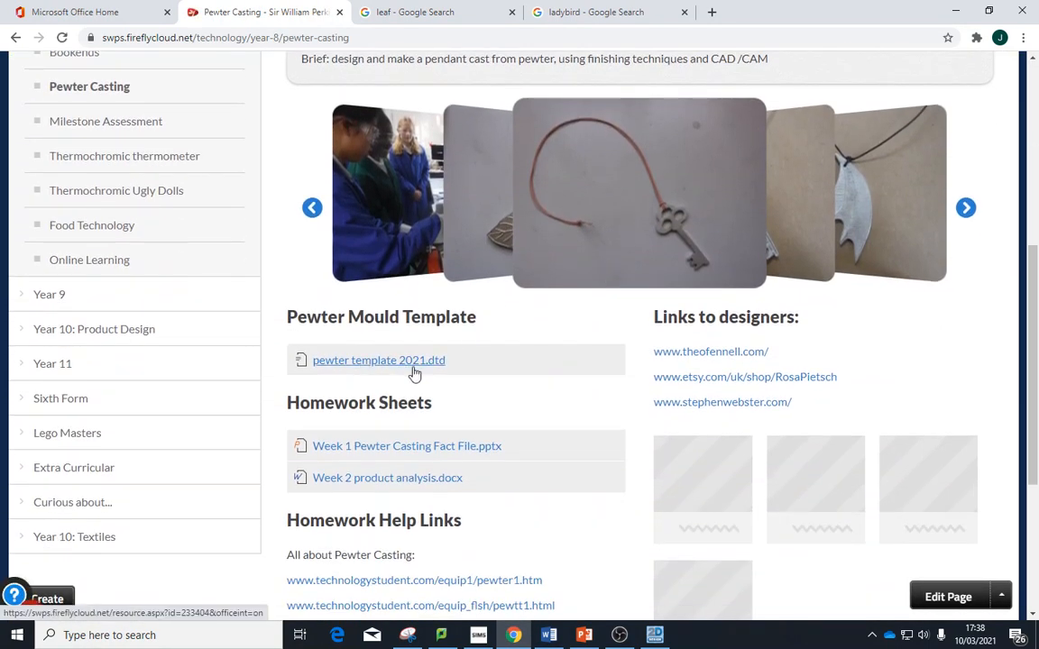
pyautogui.click(414, 362)
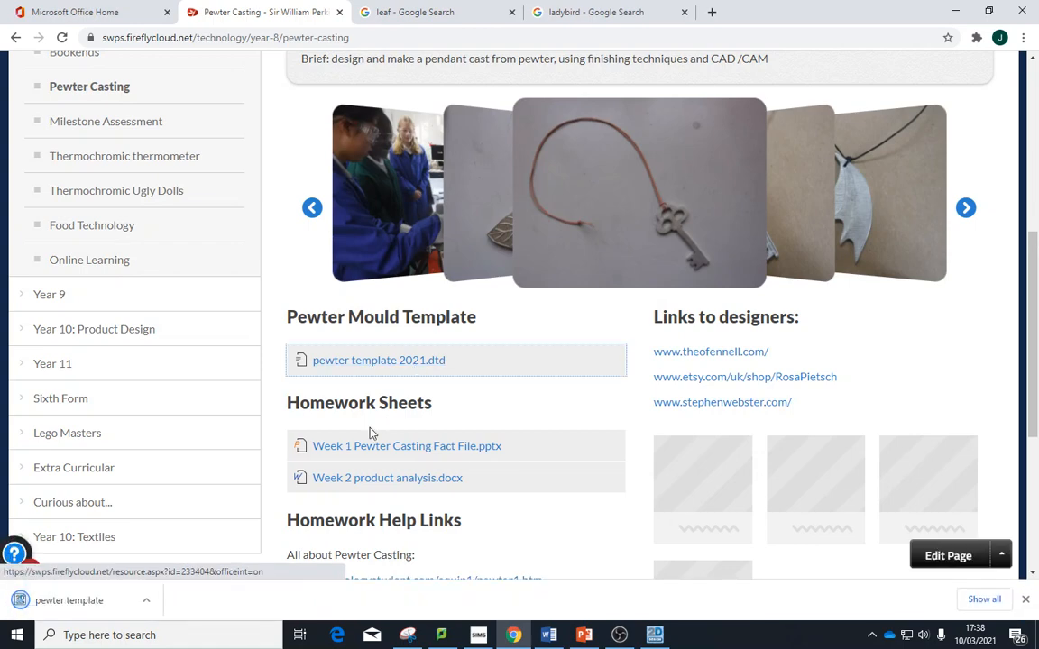
pyautogui.click(80, 610)
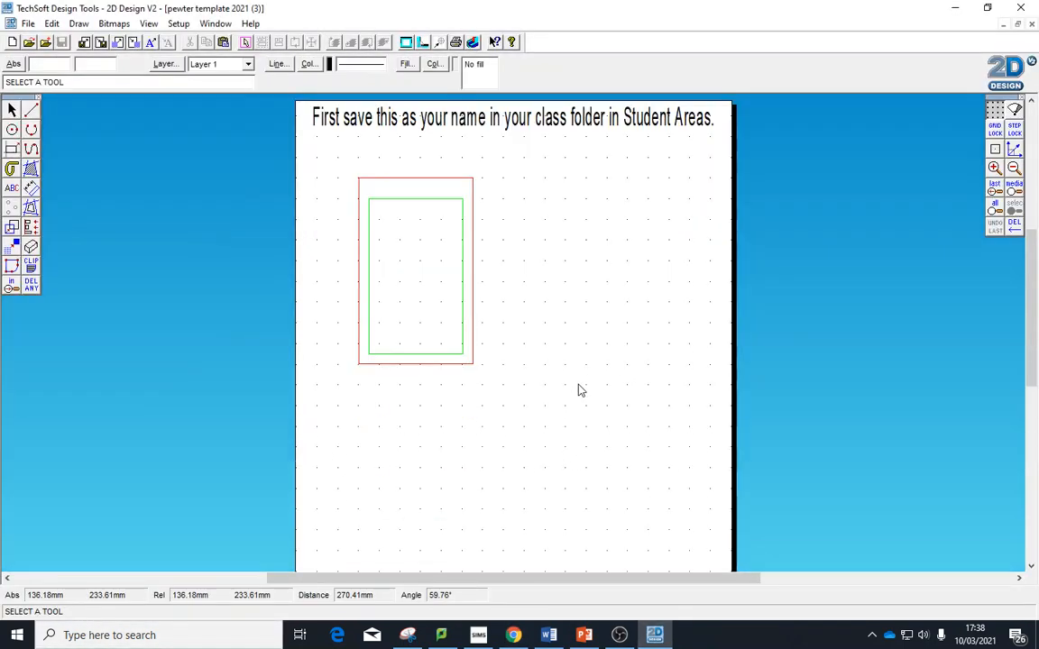
pyautogui.scroll(-3, 580, 390)
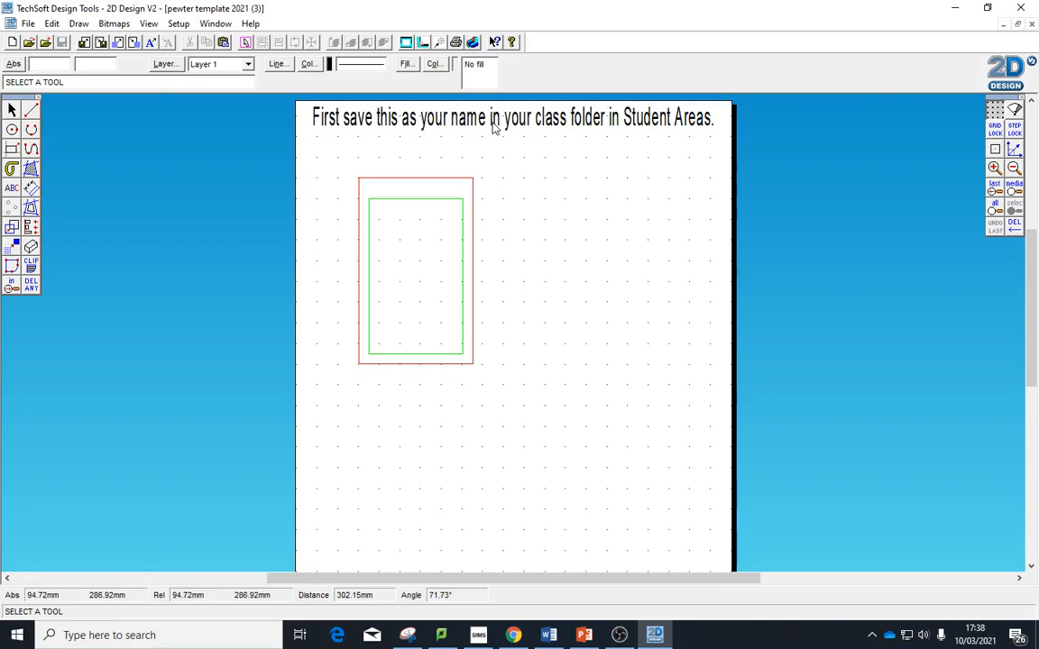
# Start saving the drawing under a new name and browse to studentareas (B:) > Design & Technology > Year 7 > 7Q
pyautogui.click(29, 23)
pyautogui.click(59, 119)
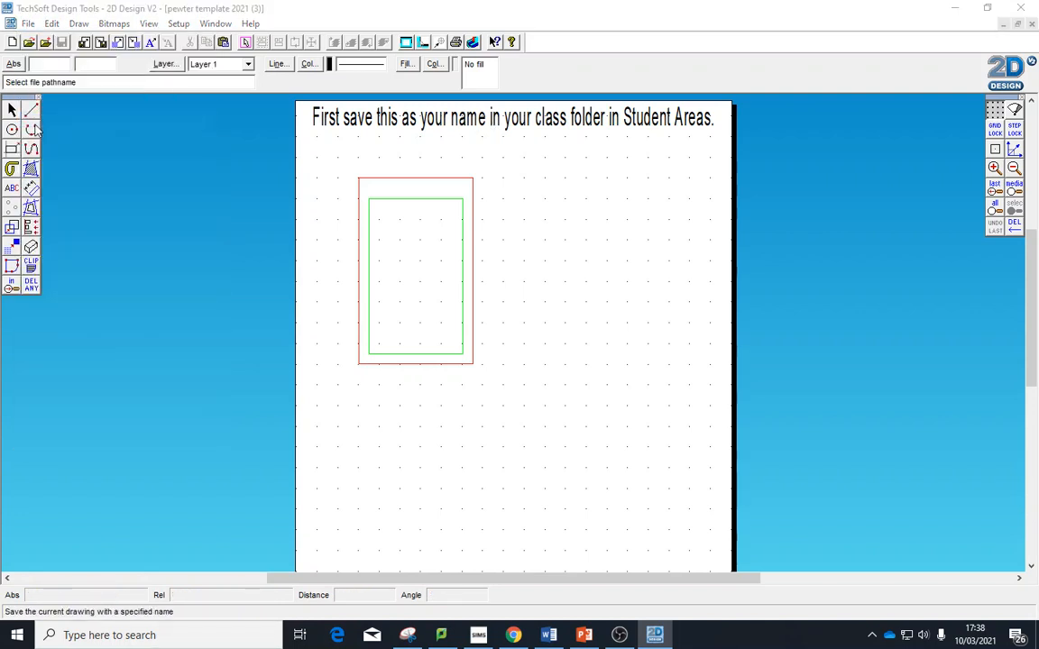
pyautogui.click(356, 337)
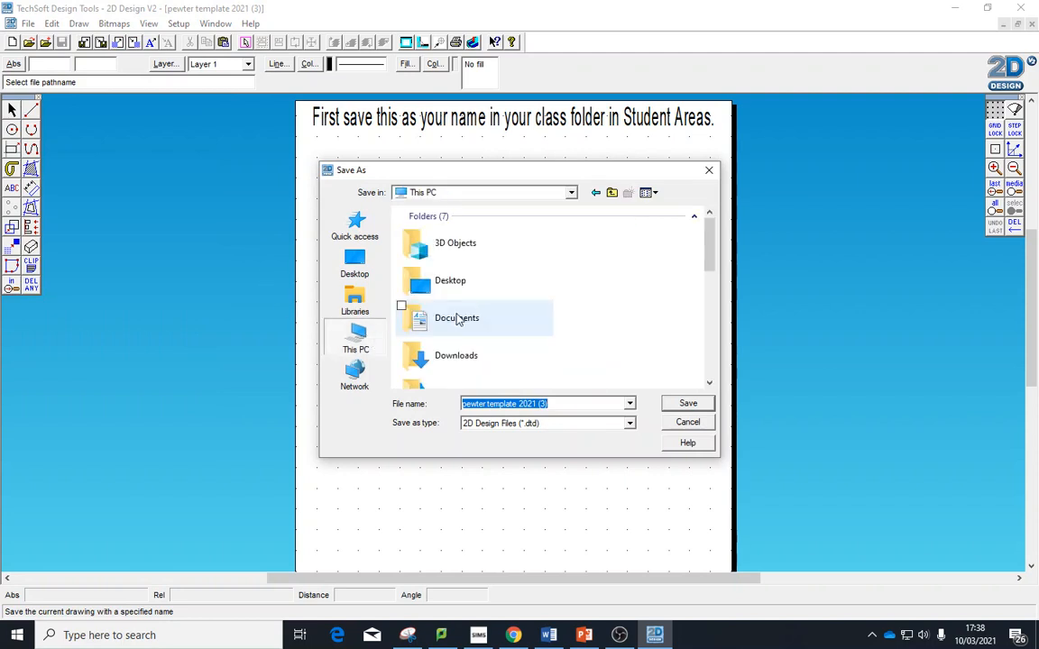
pyautogui.scroll(-5, 464, 318)
pyautogui.doubleClick(459, 317)
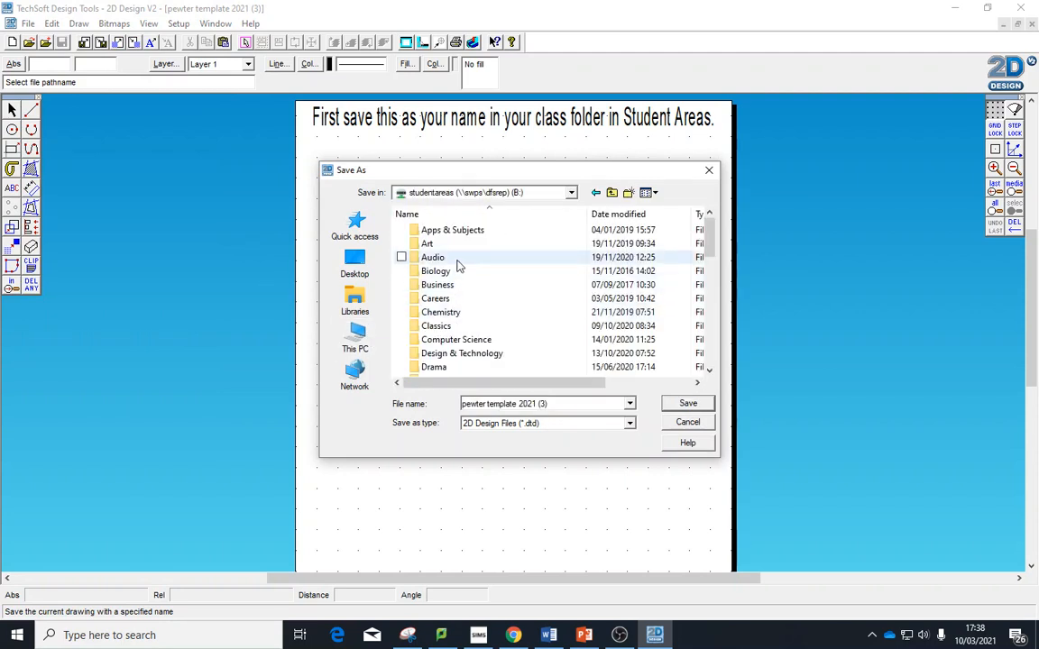
pyautogui.click(468, 359)
pyautogui.doubleClick(468, 353)
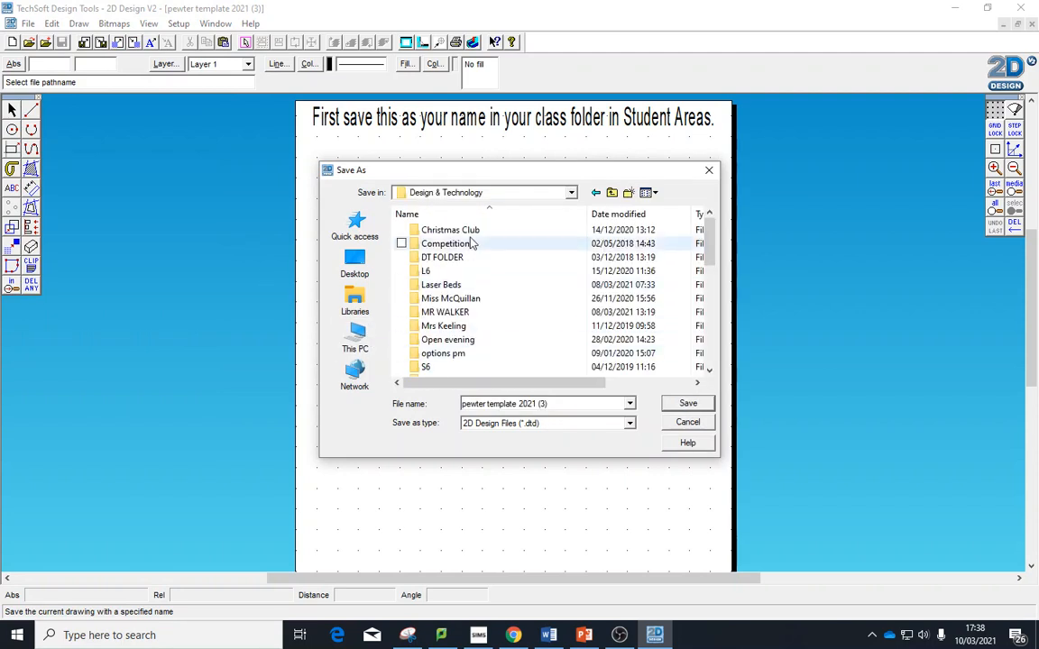
pyautogui.scroll(-3, 469, 324)
pyautogui.doubleClick(440, 315)
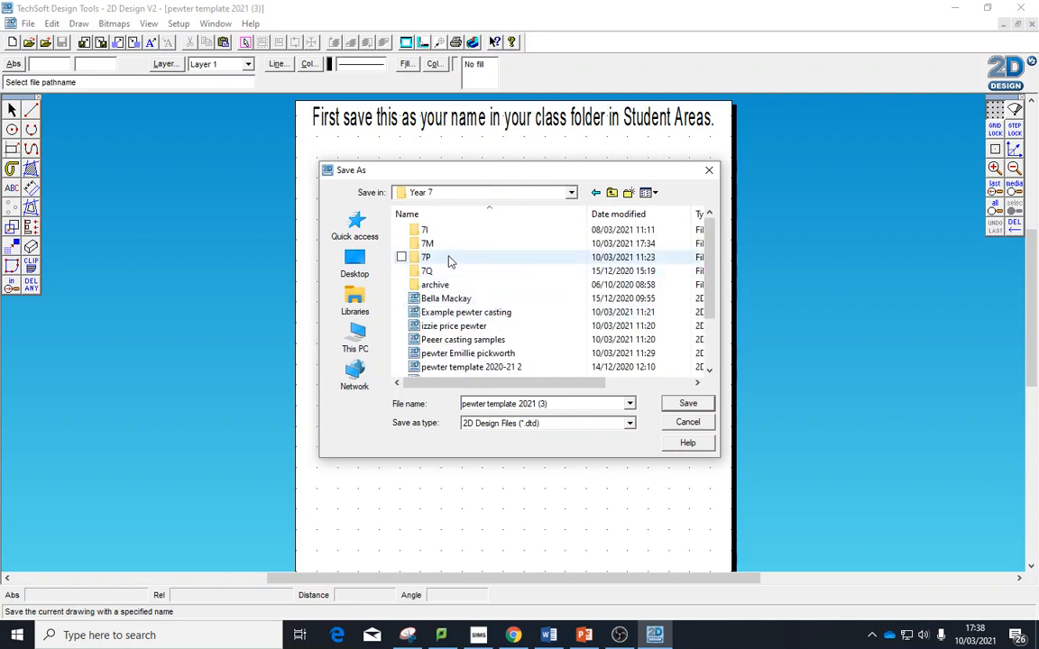
pyautogui.doubleClick(444, 270)
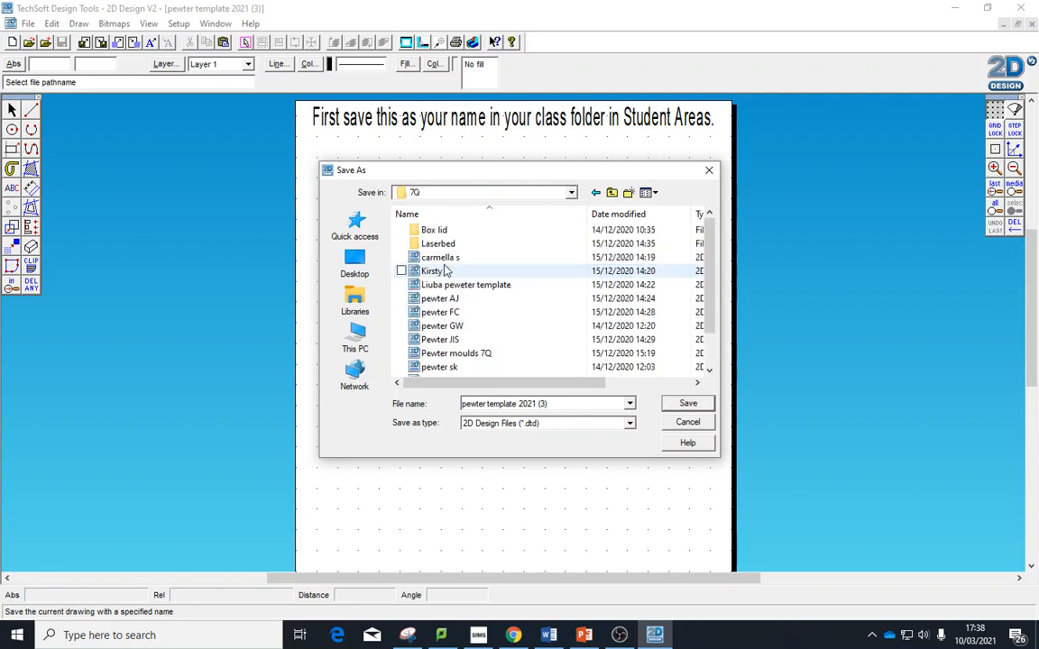
# Save the drawing in the 7Q folder, named with the teacher's name followed by "pewter"
pyautogui.click(555, 404)
pyautogui.write('miss blackman pewter')
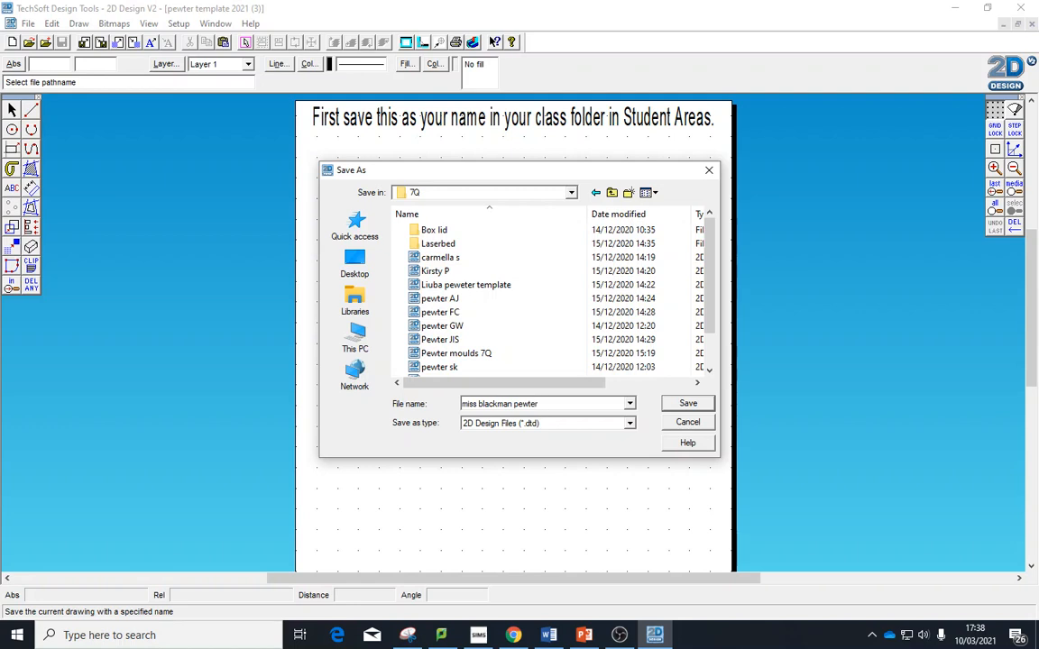
pyautogui.press('Return')
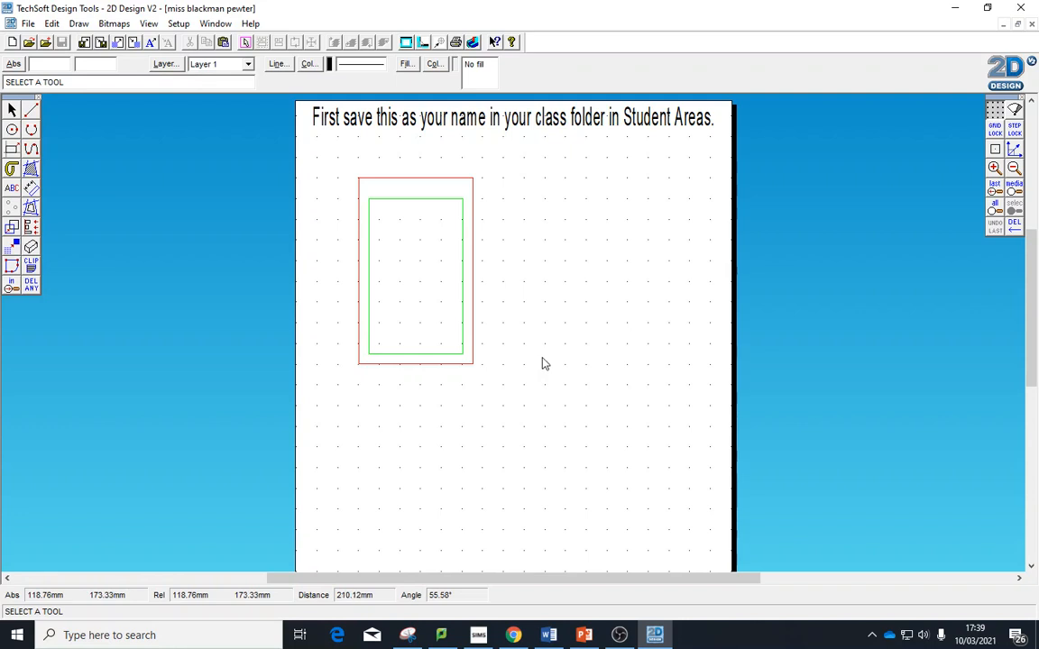
# Switch to Chrome's Google image results for leaf and filter them to outline pictures
pyautogui.click(513, 634)
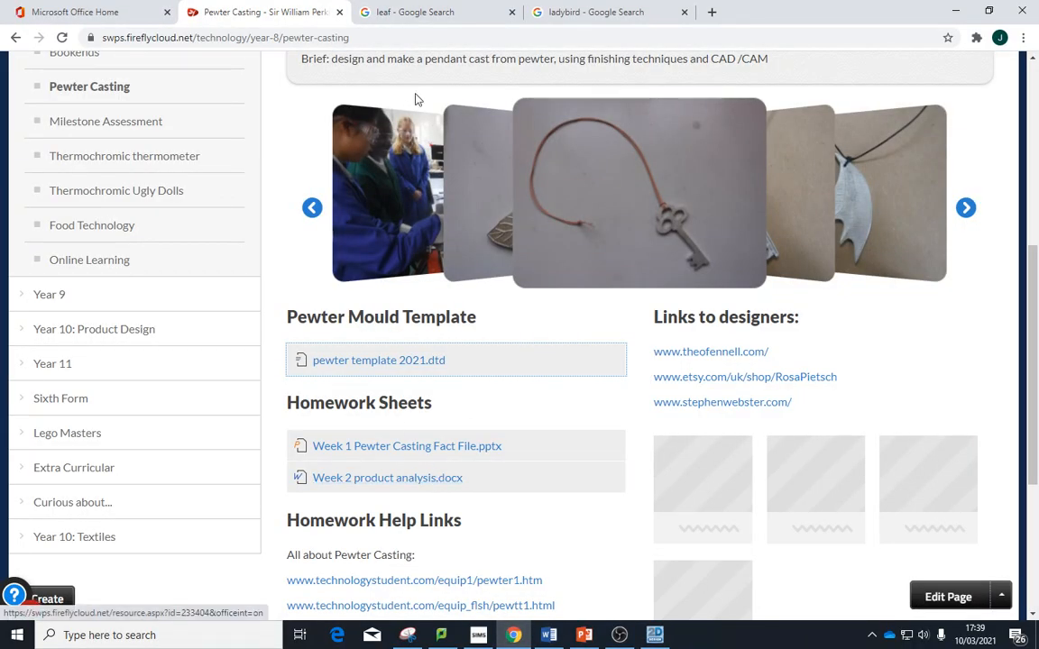
pyautogui.click(411, 13)
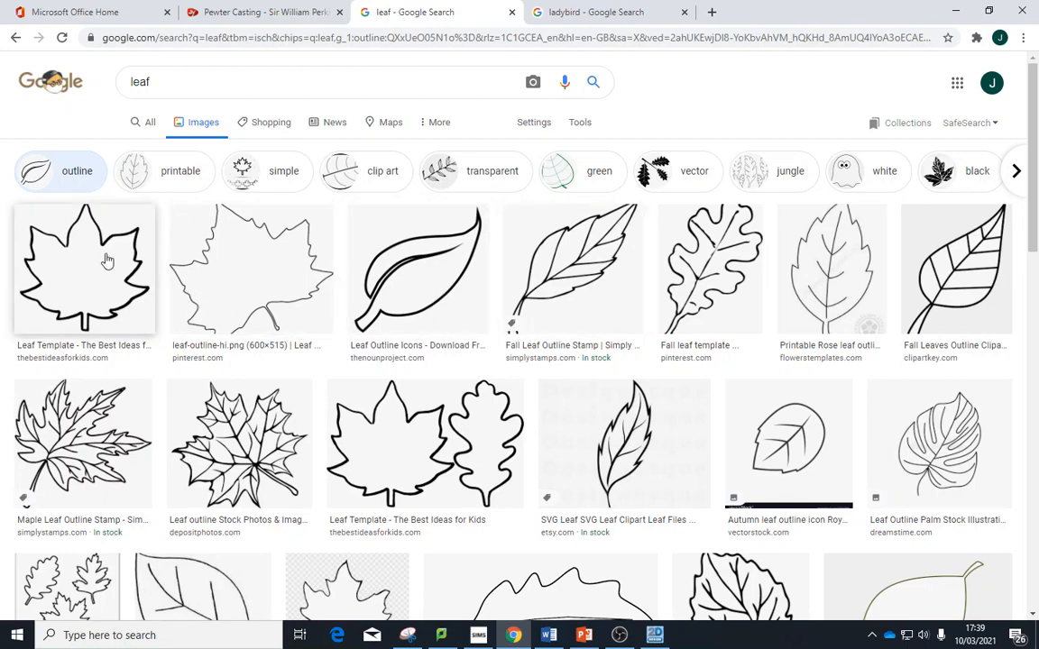
pyautogui.click(15, 39)
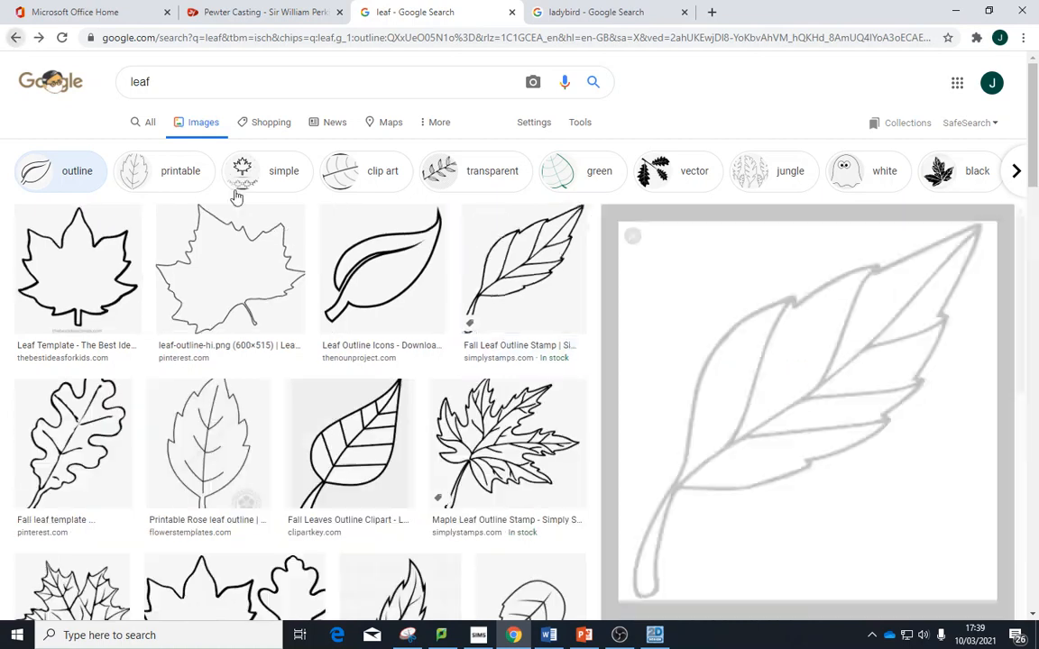
pyautogui.click(15, 39)
pyautogui.click(15, 39)
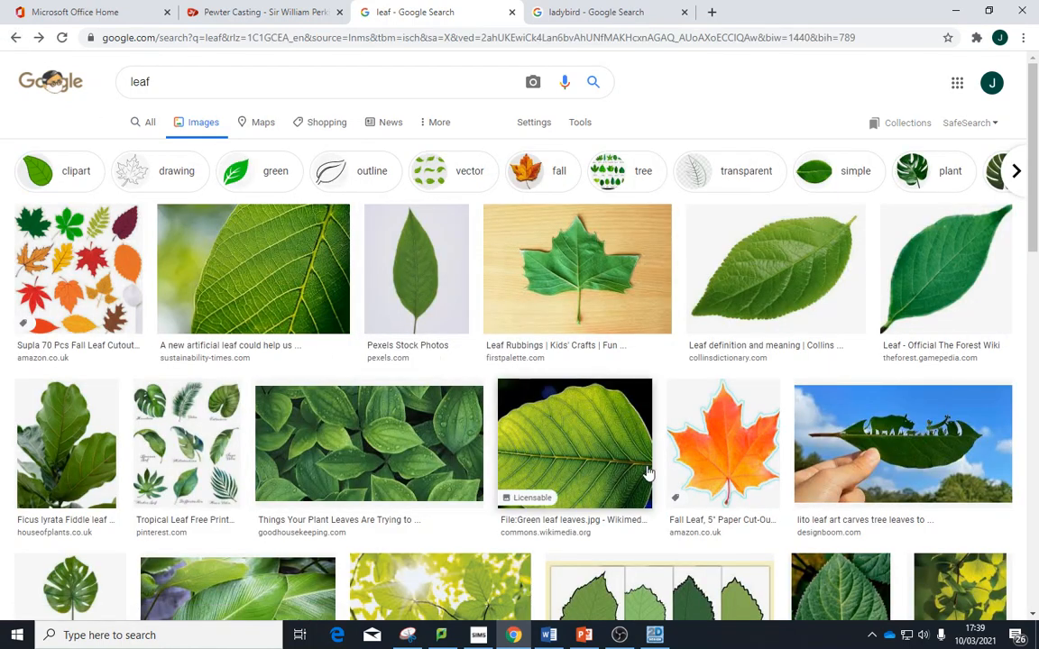
pyautogui.scroll(-2, 647, 470)
pyautogui.scroll(2, 647, 476)
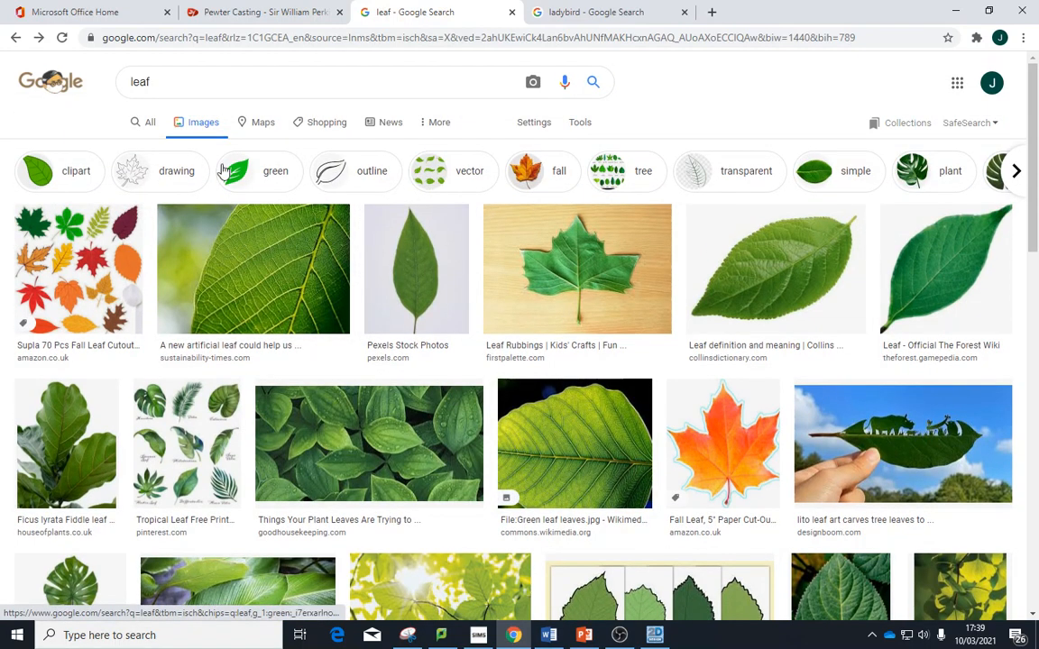
pyautogui.click(361, 171)
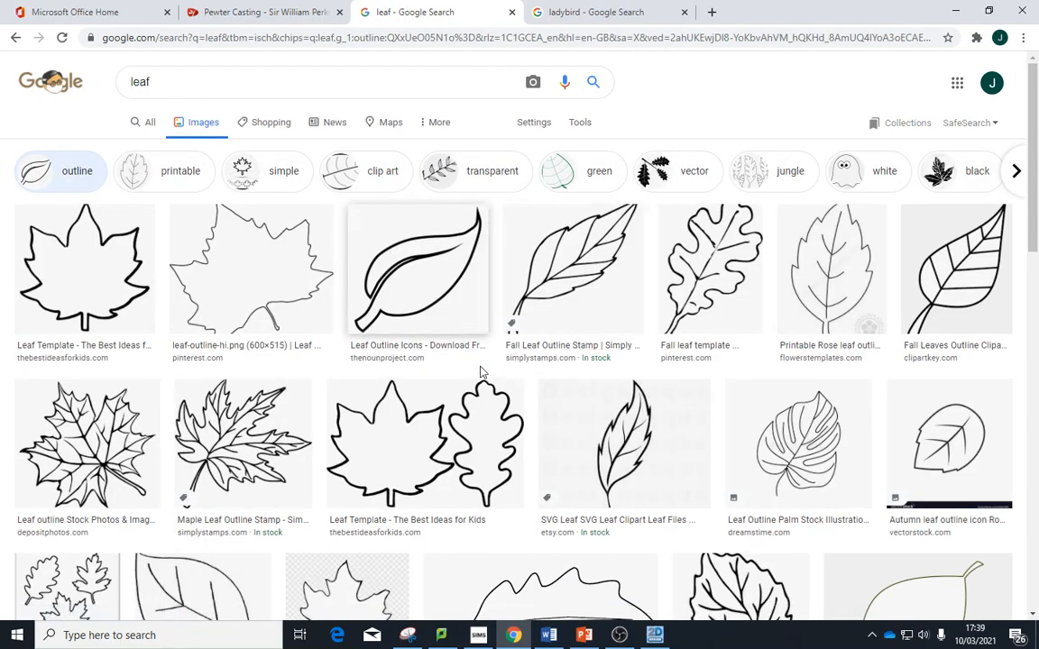
# Open the leaf outline icon's preview, choose the related oval leaf outline clipart from PNGkey, and copy that image
pyautogui.click(418, 285)
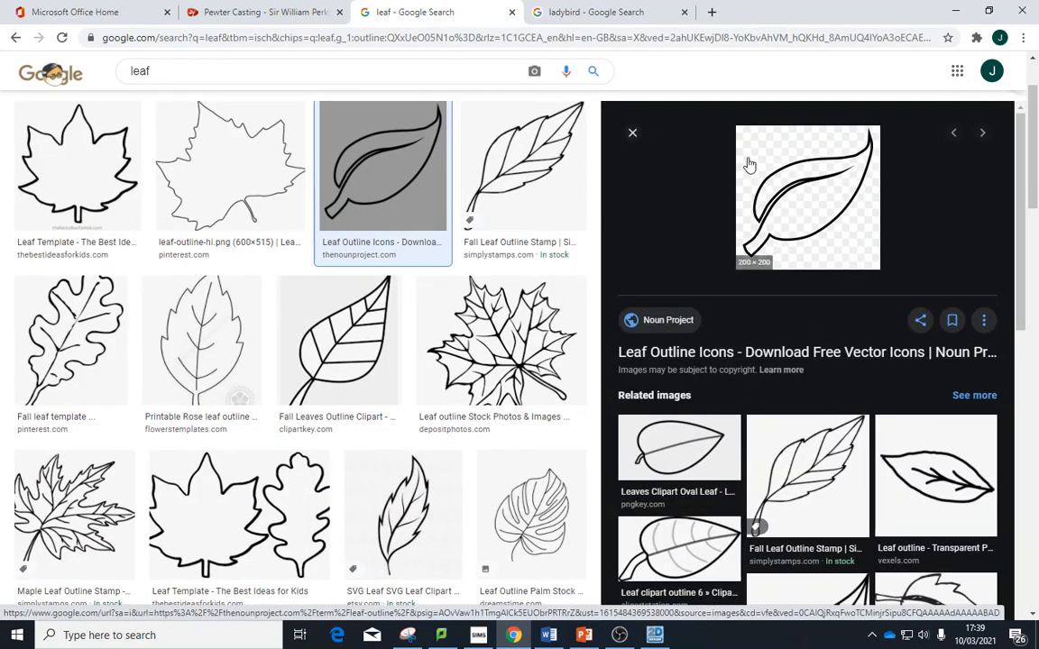
pyautogui.click(705, 469)
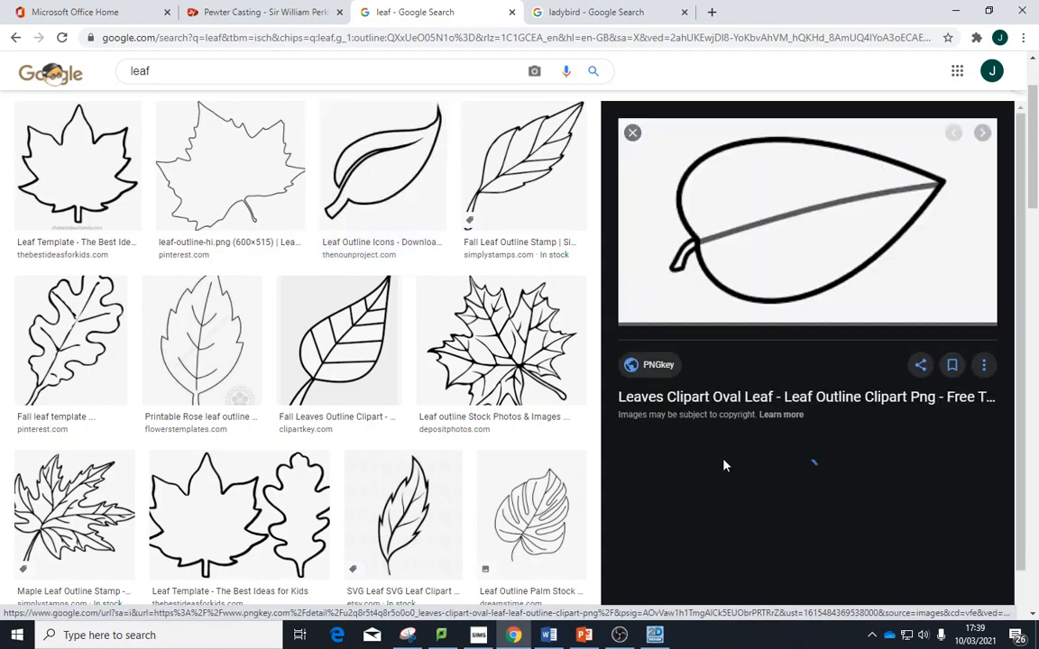
pyautogui.rightClick(800, 247)
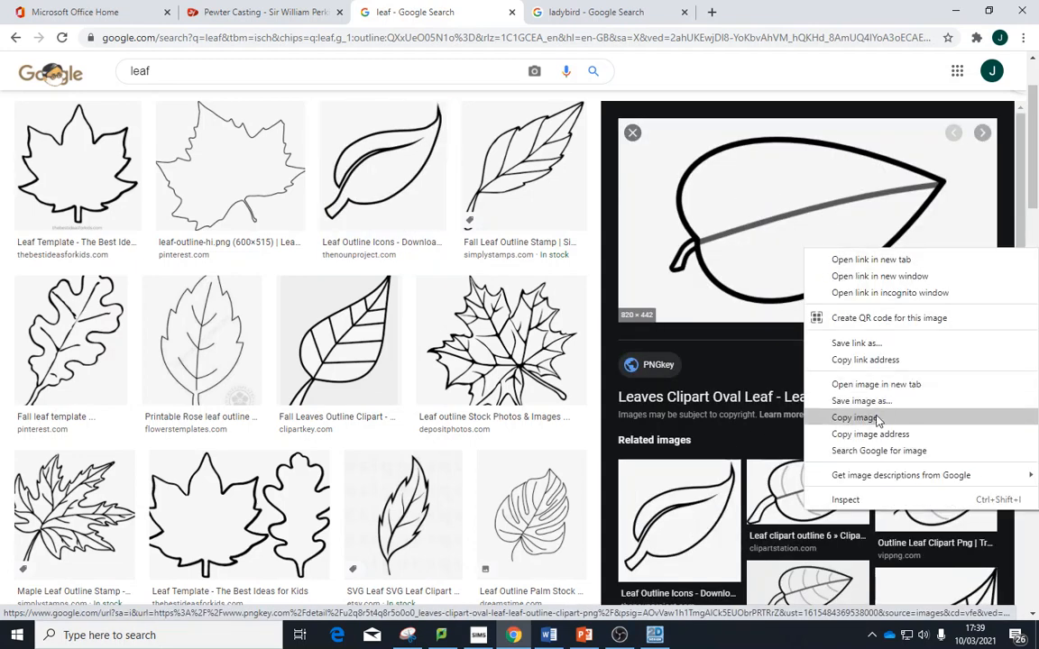
pyautogui.click(848, 420)
# Switch to 2D Design and paste the copied leaf image below the mould template
pyautogui.hotkey('alt', 'Tab')
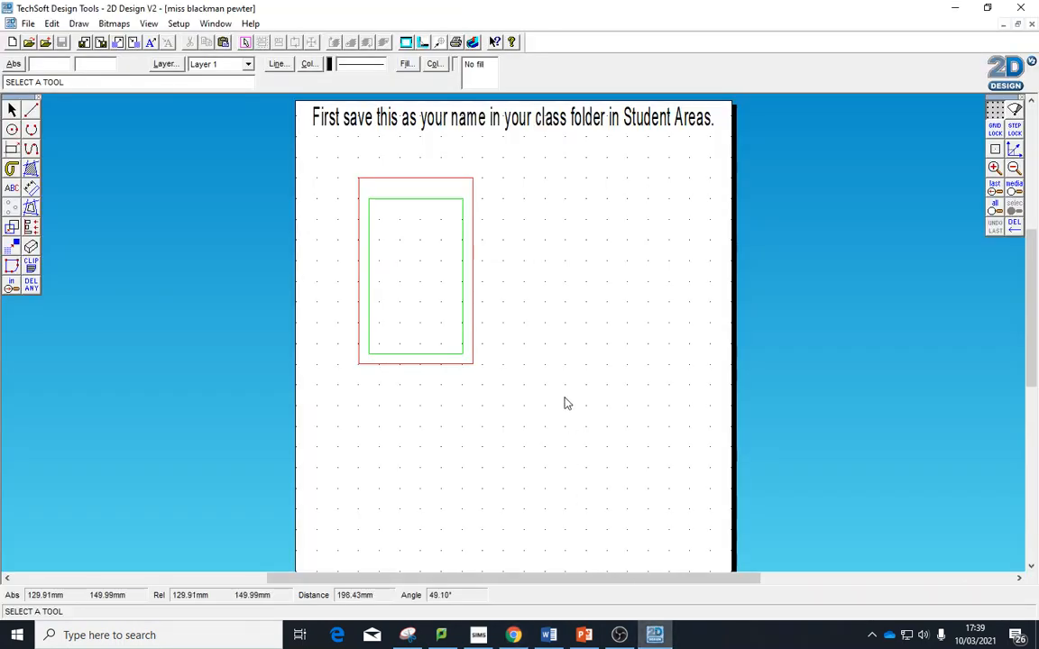
pyautogui.rightClick(577, 362)
pyautogui.click(608, 395)
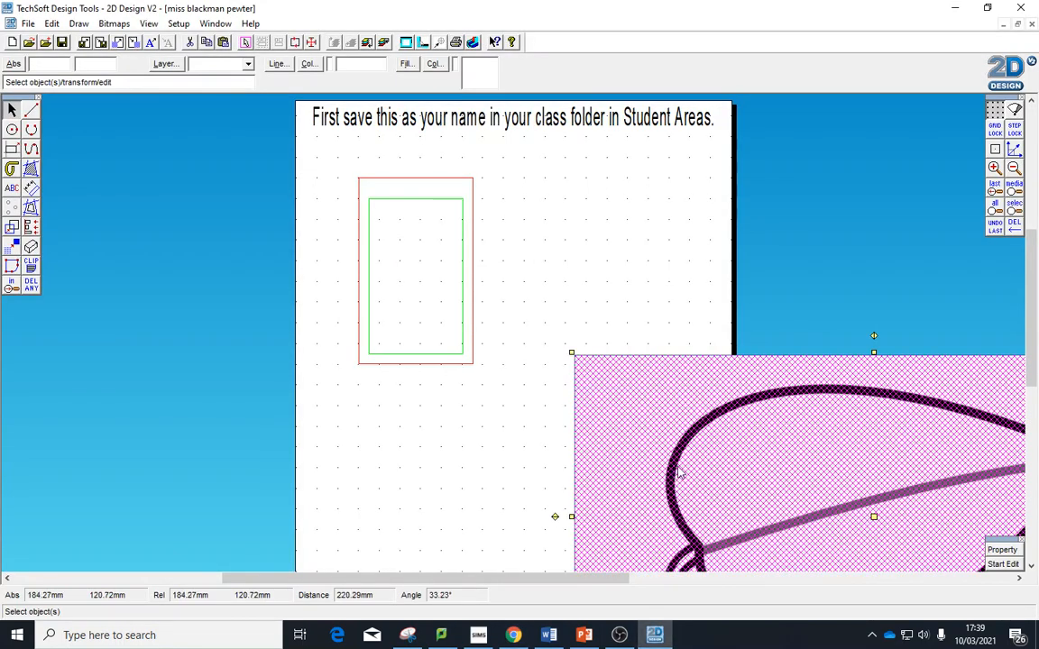
# Move the pasted leaf image onto the mould template and shrink it to roughly the template's size
pyautogui.click(1014, 168)
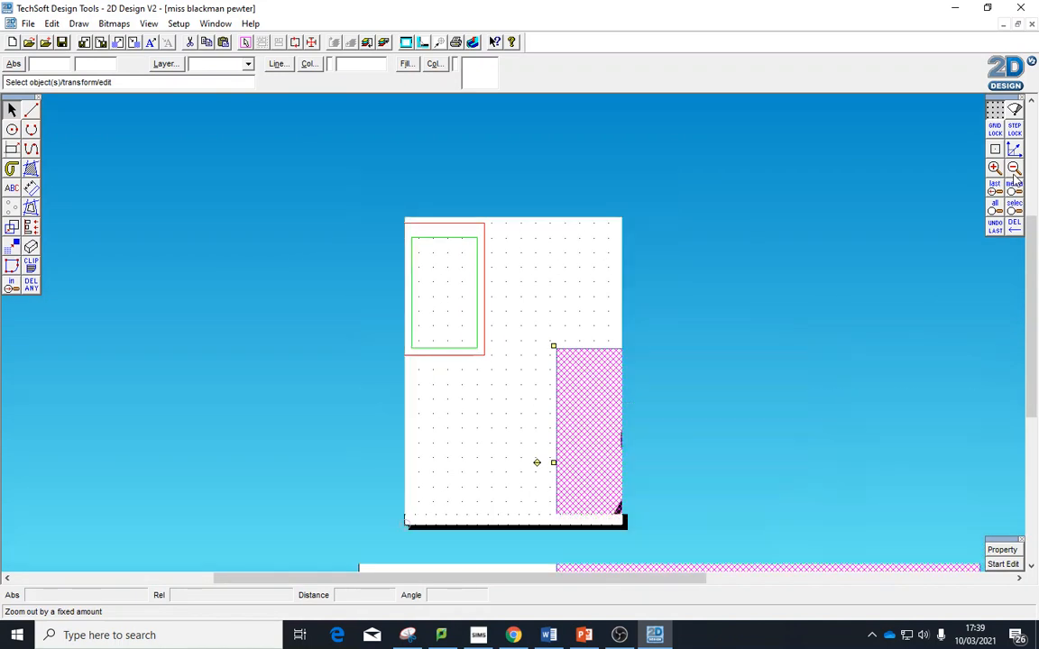
pyautogui.moveTo(693, 425); pyautogui.dragTo(587, 355)
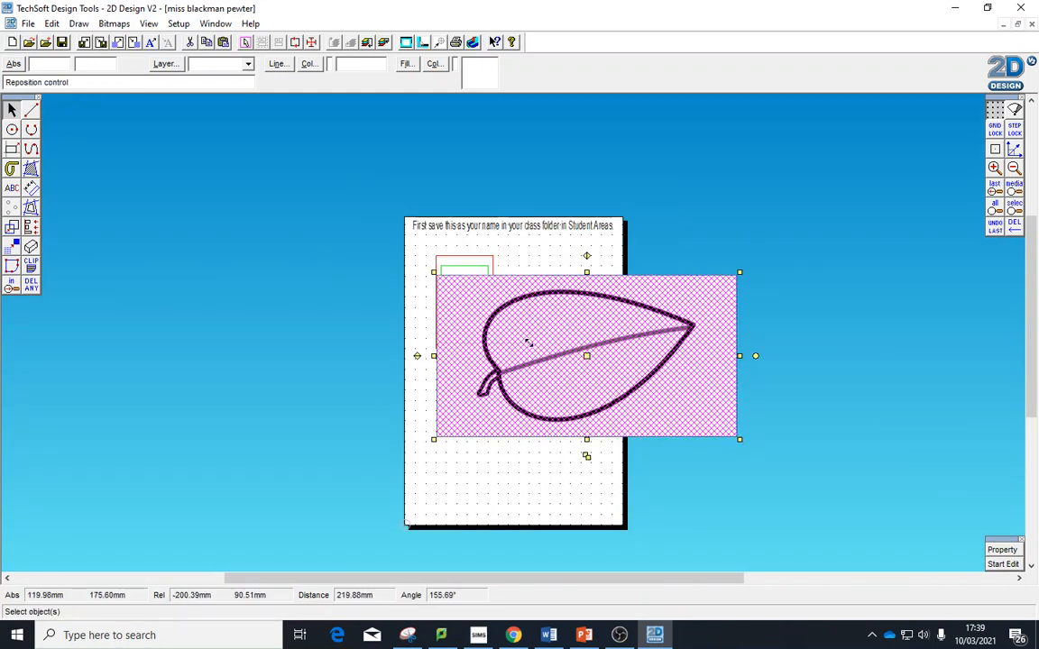
pyautogui.click(995, 167)
pyautogui.click(994, 168)
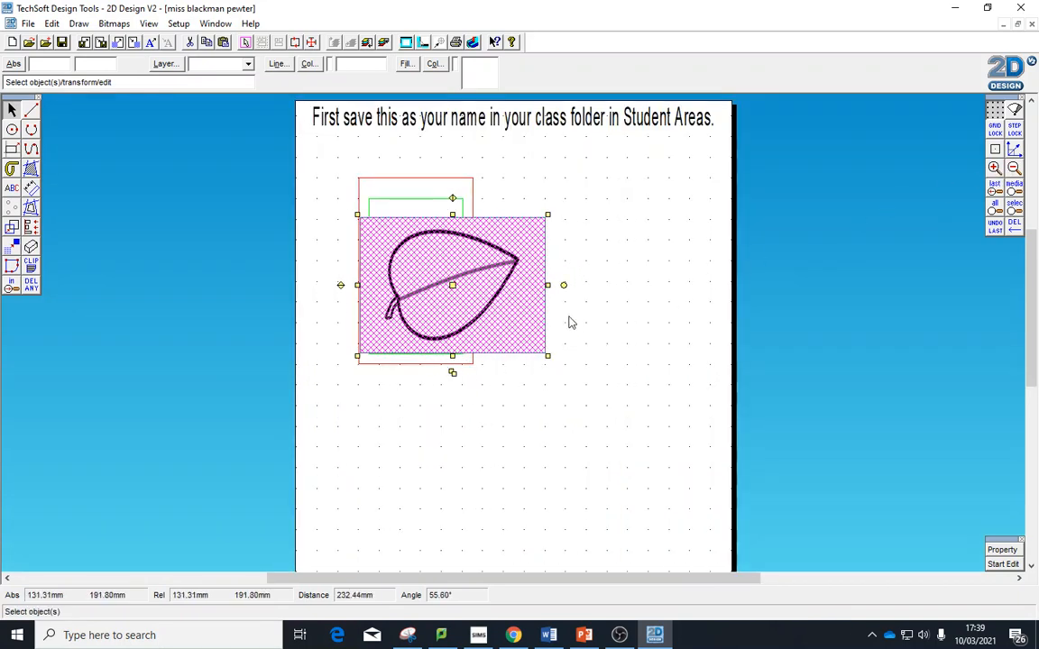
# Rotate the leaf image 90° so its tip points up, then reposition and scale it down inside the red rectangle
pyautogui.moveTo(563, 285); pyautogui.dragTo(453, 203)
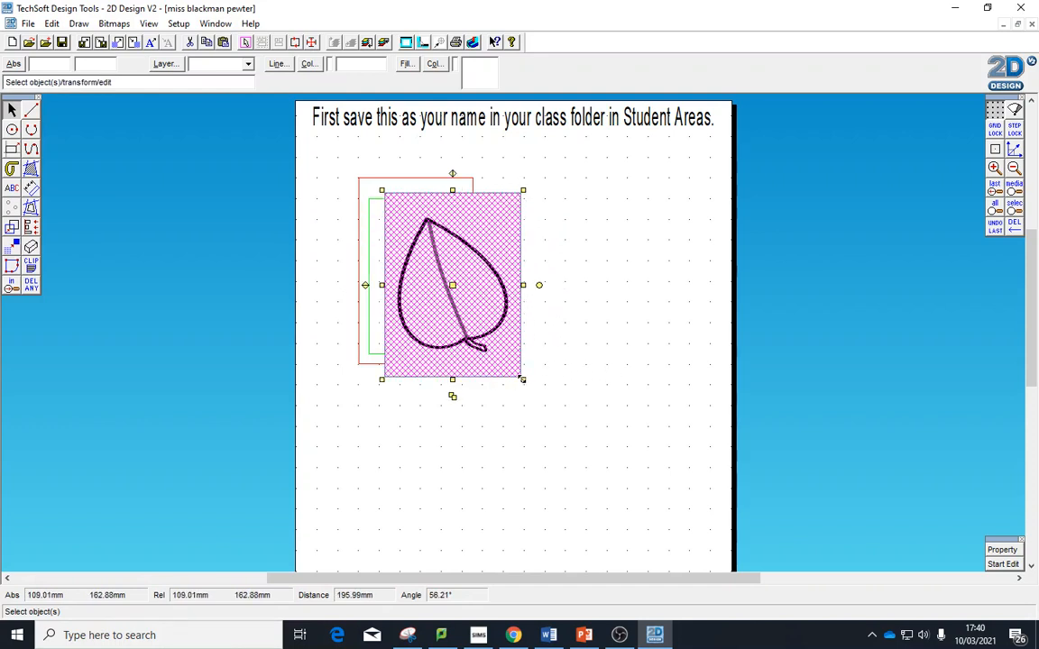
pyautogui.moveTo(457, 295)
pyautogui.mouseDown()
pyautogui.moveTo(435, 287)
pyautogui.moveTo(438, 296)
pyautogui.mouseUp()
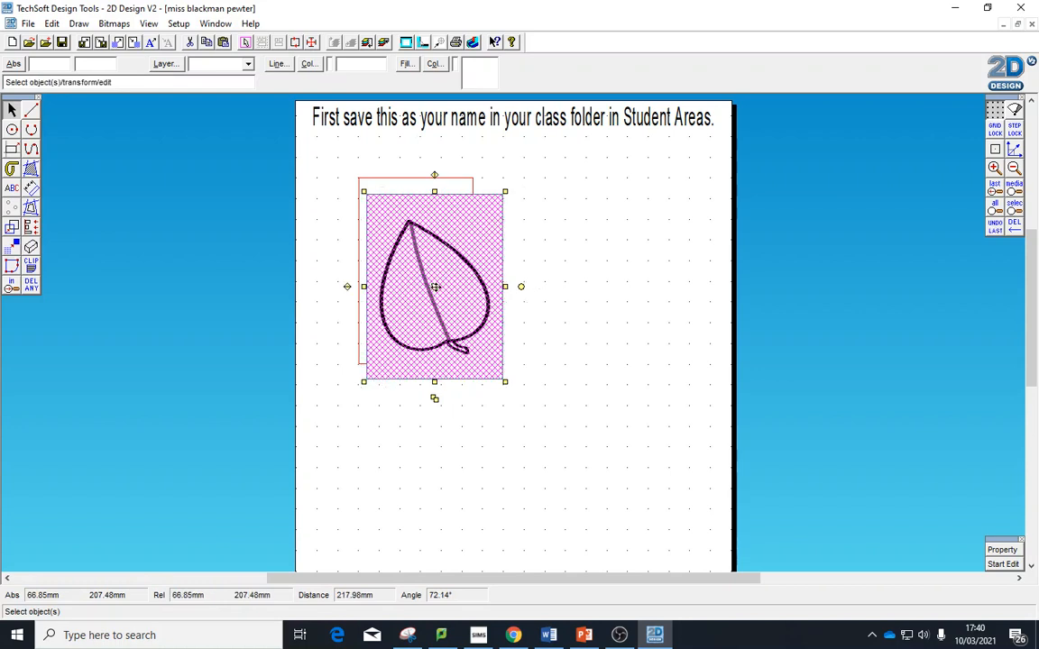
pyautogui.moveTo(503, 382); pyautogui.dragTo(468, 346)
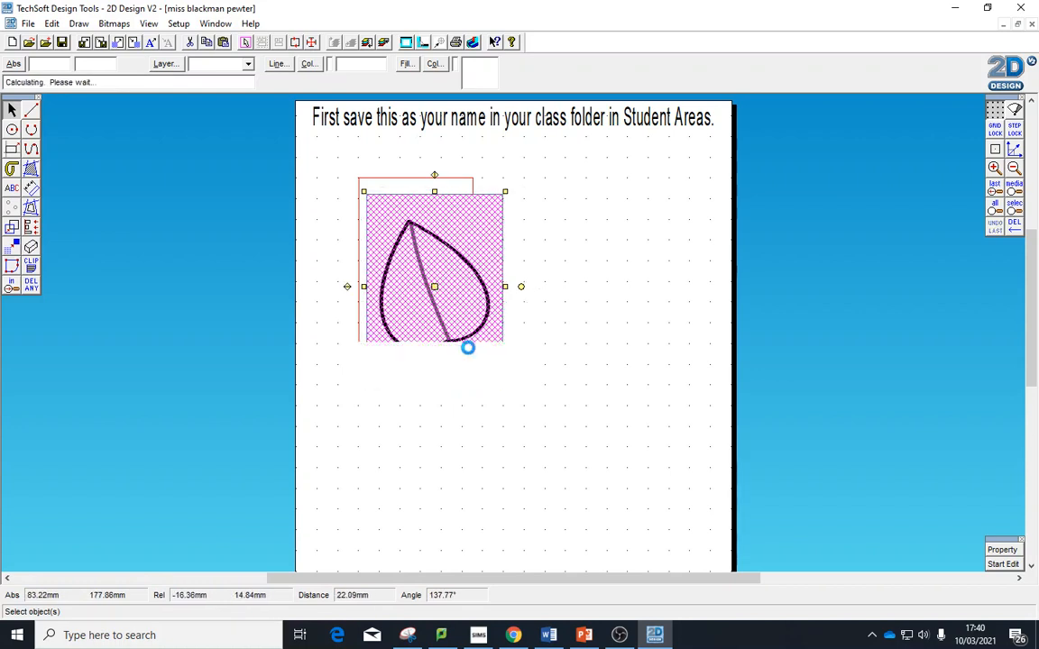
pyautogui.click(564, 410)
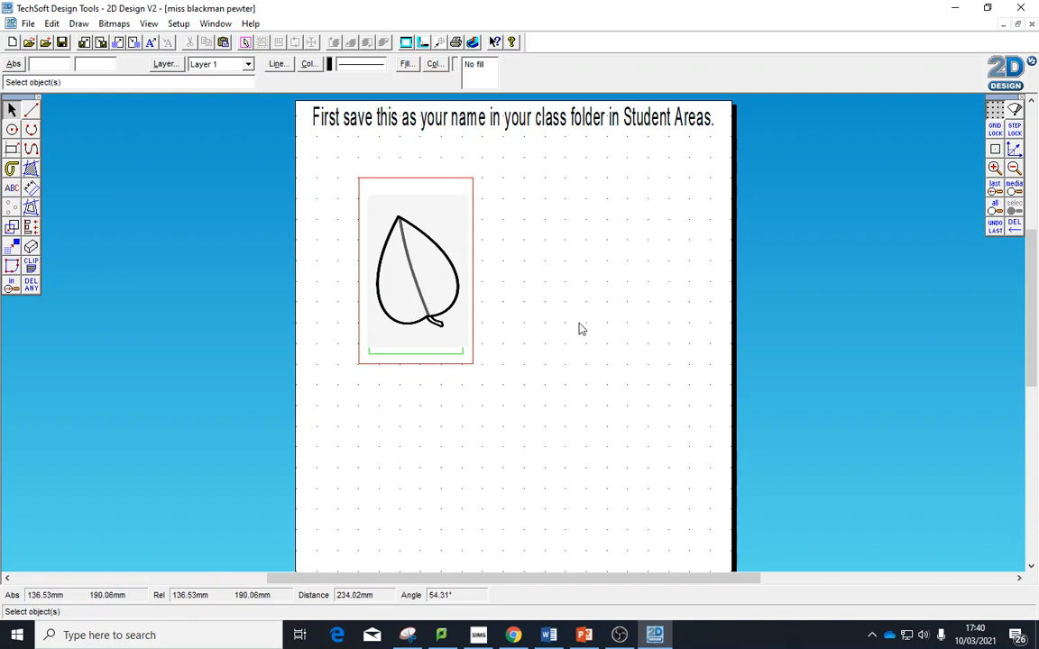
# Vectorise the leaf bitmap in monochrome with the luminance reduced to 67, so that only the outer outline and stem are kept
pyautogui.click(364, 287)
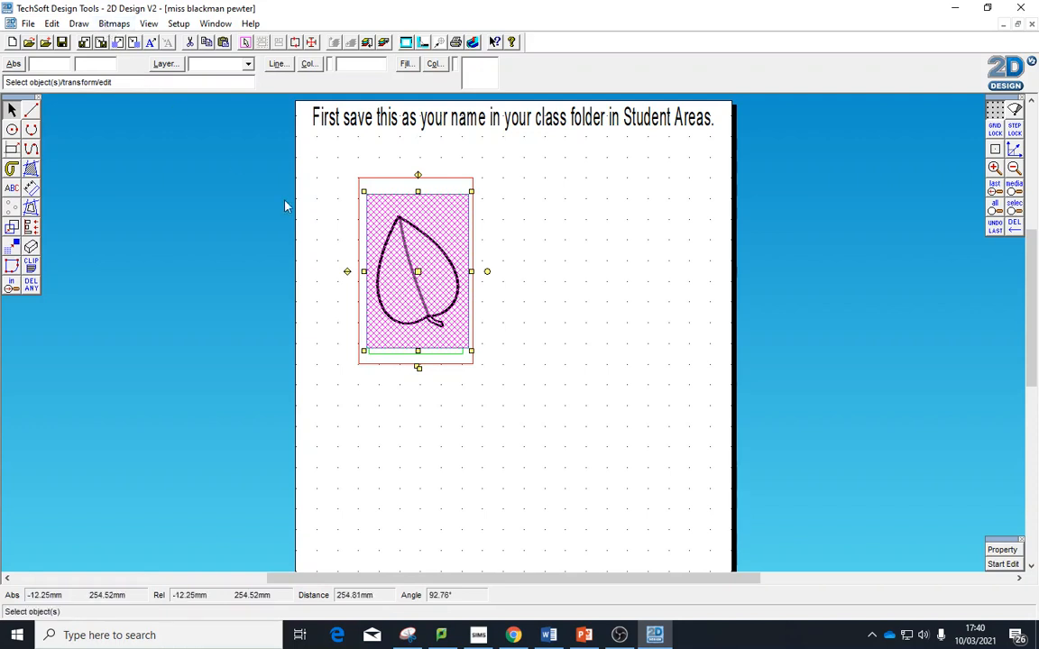
pyautogui.click(127, 28)
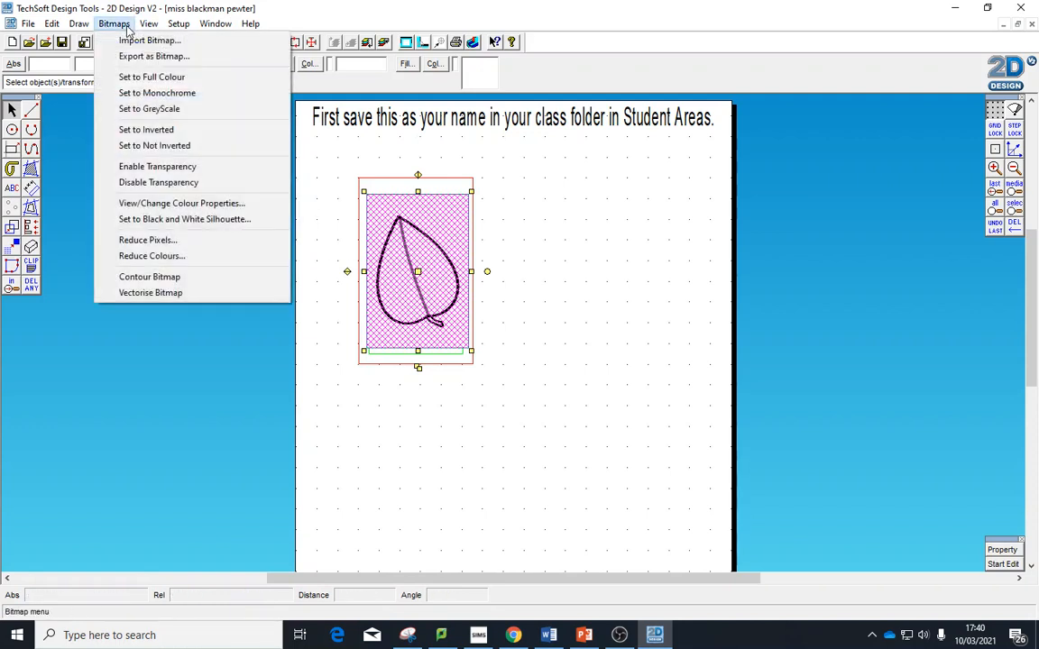
pyautogui.click(173, 295)
pyautogui.click(434, 274)
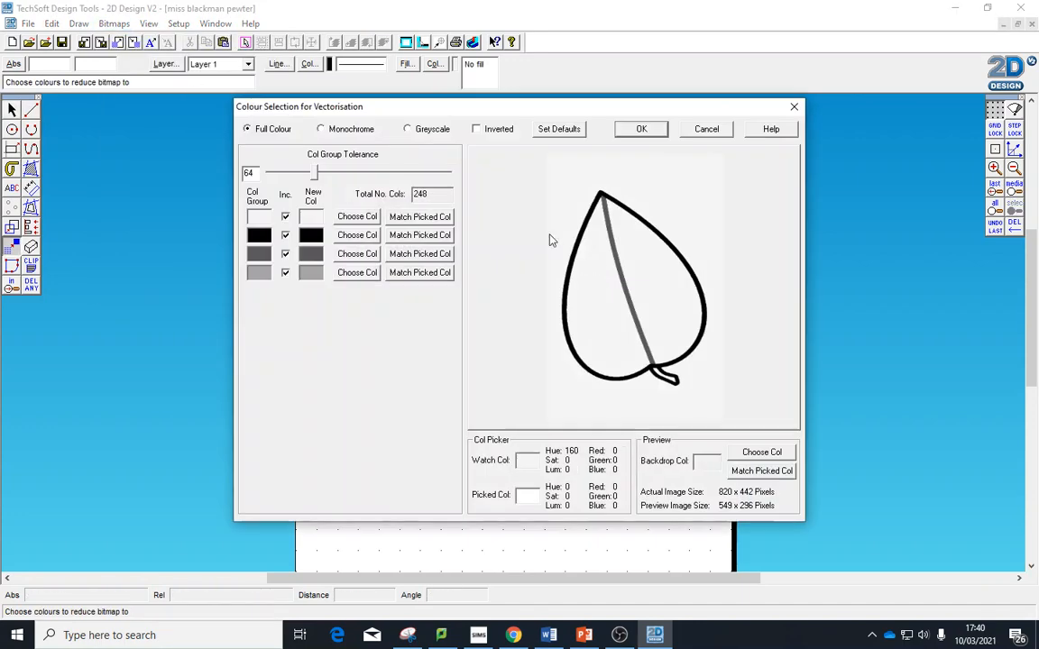
pyautogui.click(341, 129)
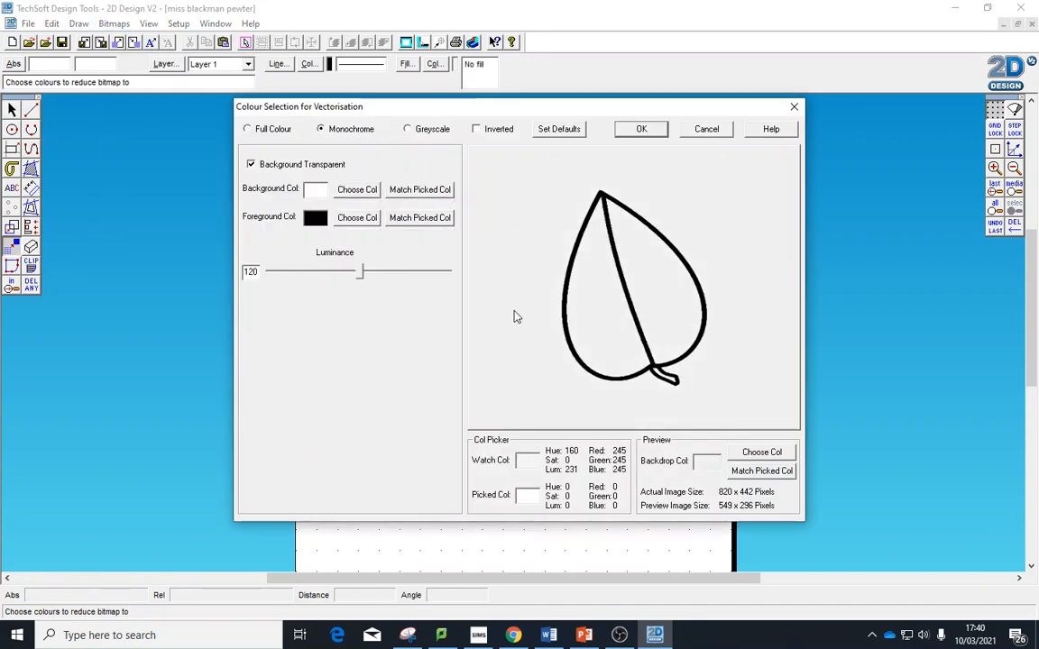
pyautogui.moveTo(359, 273); pyautogui.dragTo(318, 279)
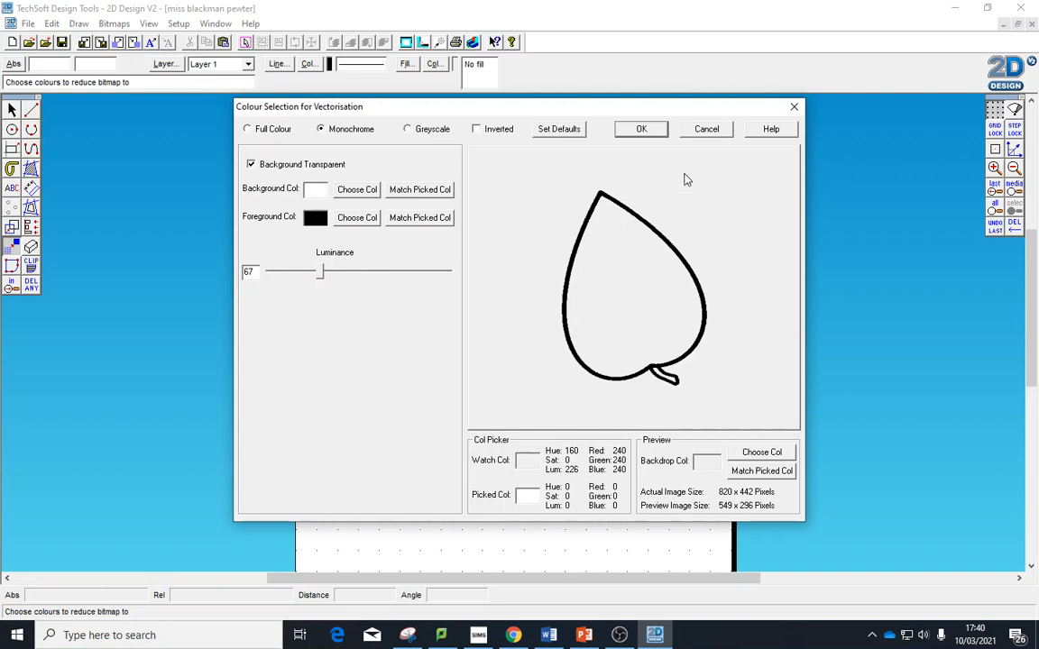
pyautogui.click(643, 130)
pyautogui.click(463, 456)
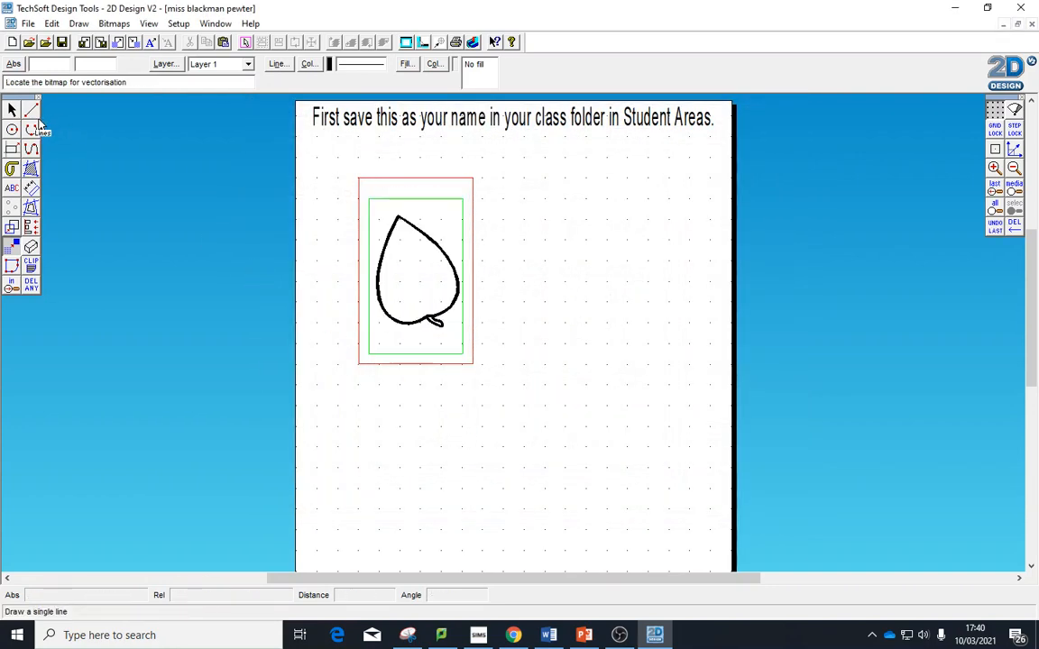
# Rotate the vectorised leaf slightly clockwise so it stands more upright inside the green rectangle
pyautogui.click(11, 109)
pyautogui.click(379, 255)
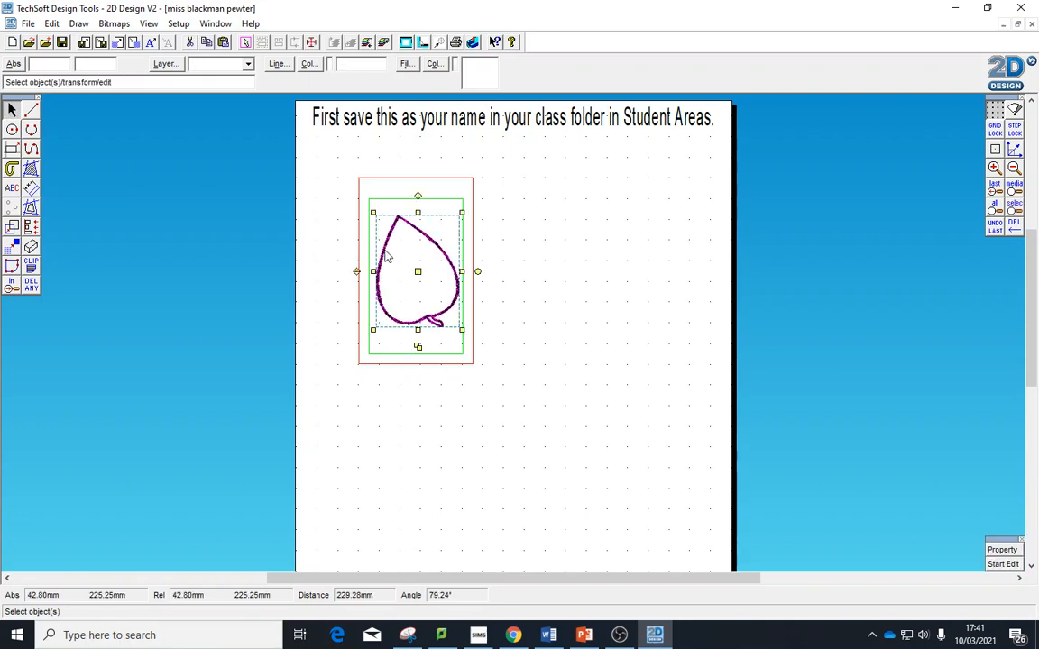
pyautogui.moveTo(479, 274); pyautogui.dragTo(478, 287)
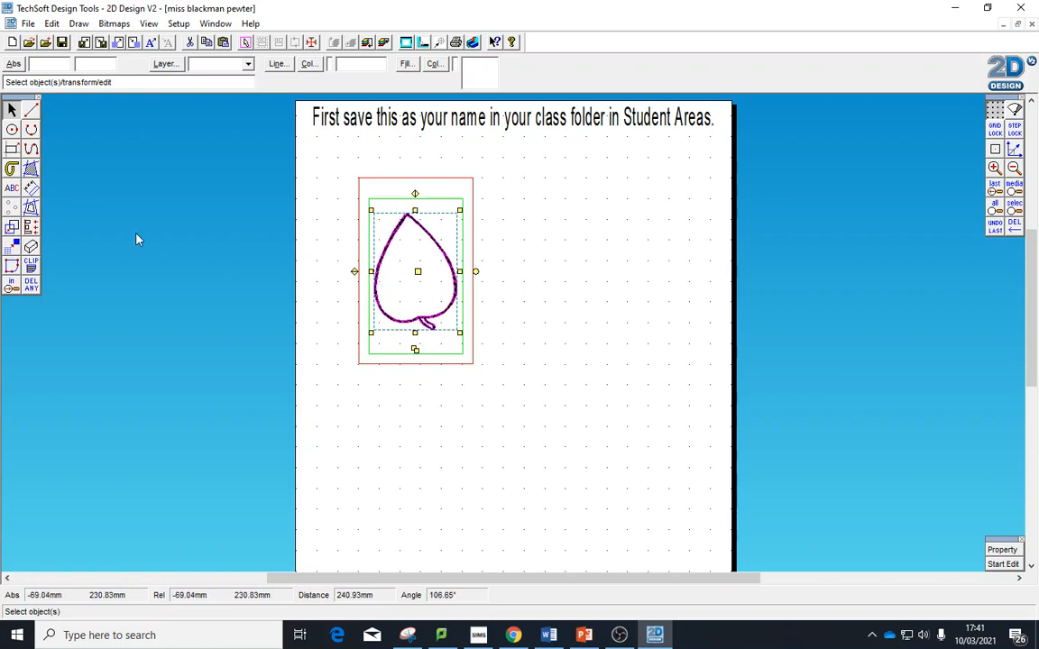
# Contour the leaf with one outside tool path at 1 mm spacing
pyautogui.click(31, 210)
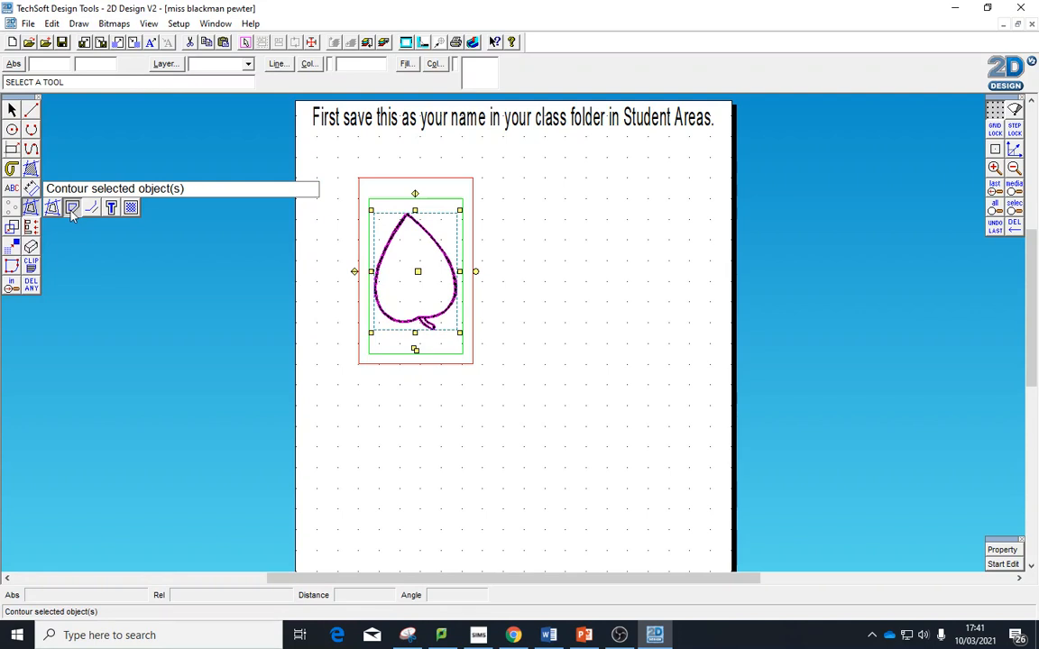
pyautogui.click(72, 209)
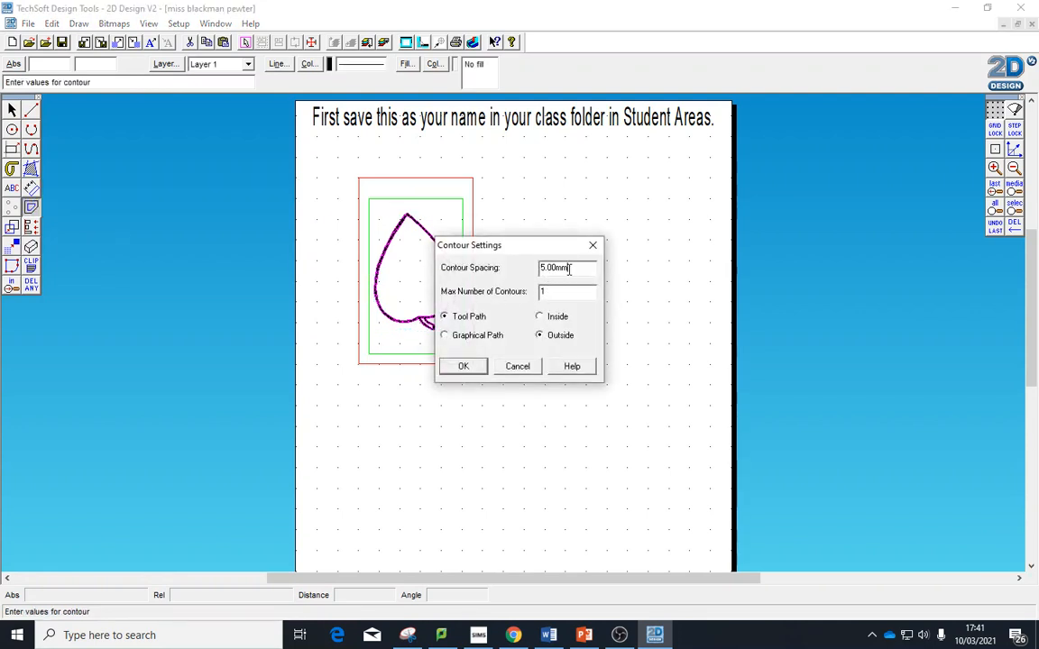
pyautogui.moveTo(569, 269); pyautogui.dragTo(529, 271)
pyautogui.write('1')
pyautogui.click(473, 366)
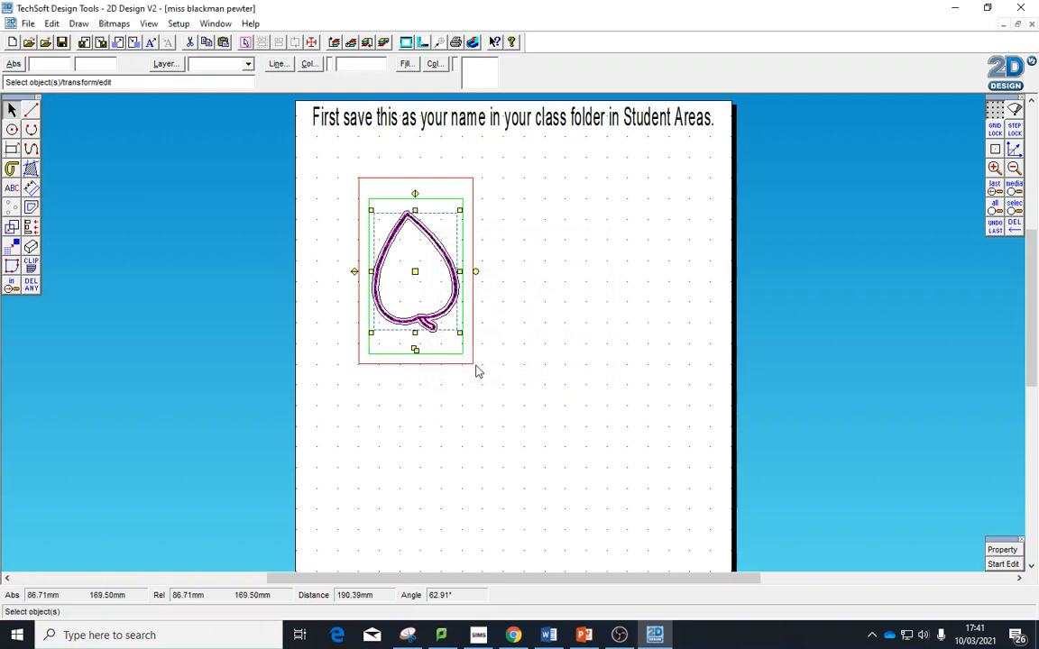
pyautogui.click(476, 358)
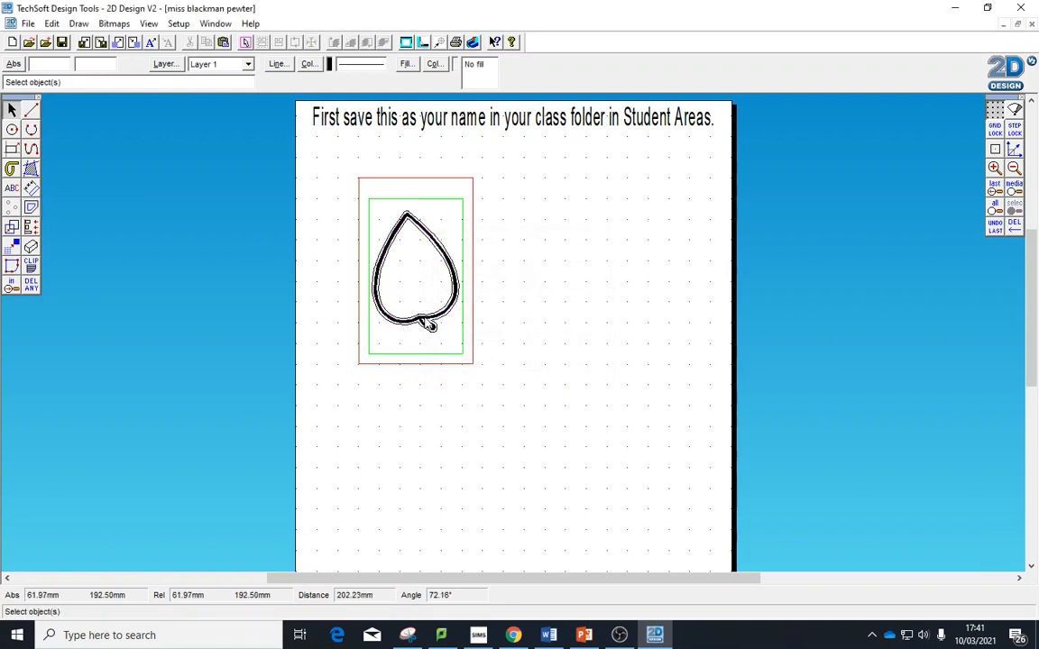
# Explode the leaf's contour by one level only and delete the inner contour line
pyautogui.click(383, 300)
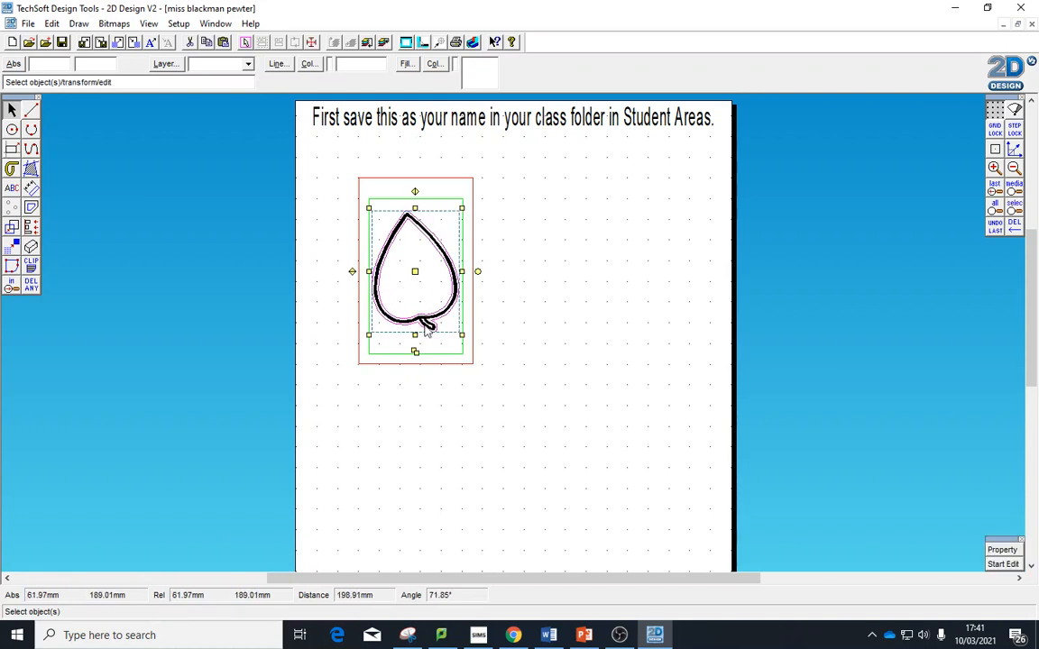
pyautogui.click(51, 24)
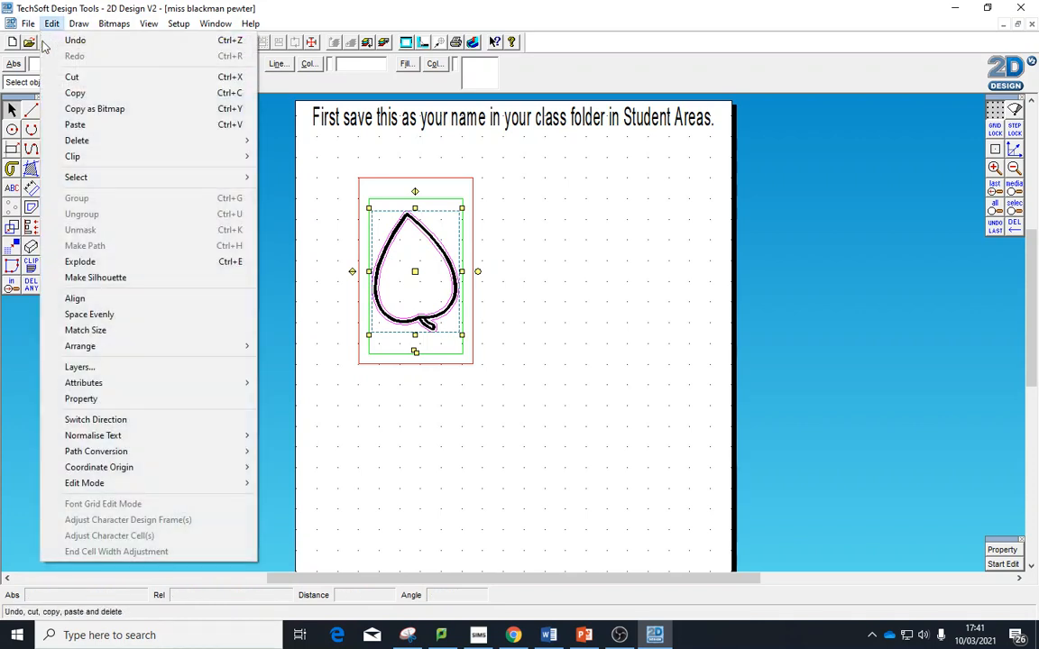
pyautogui.click(107, 261)
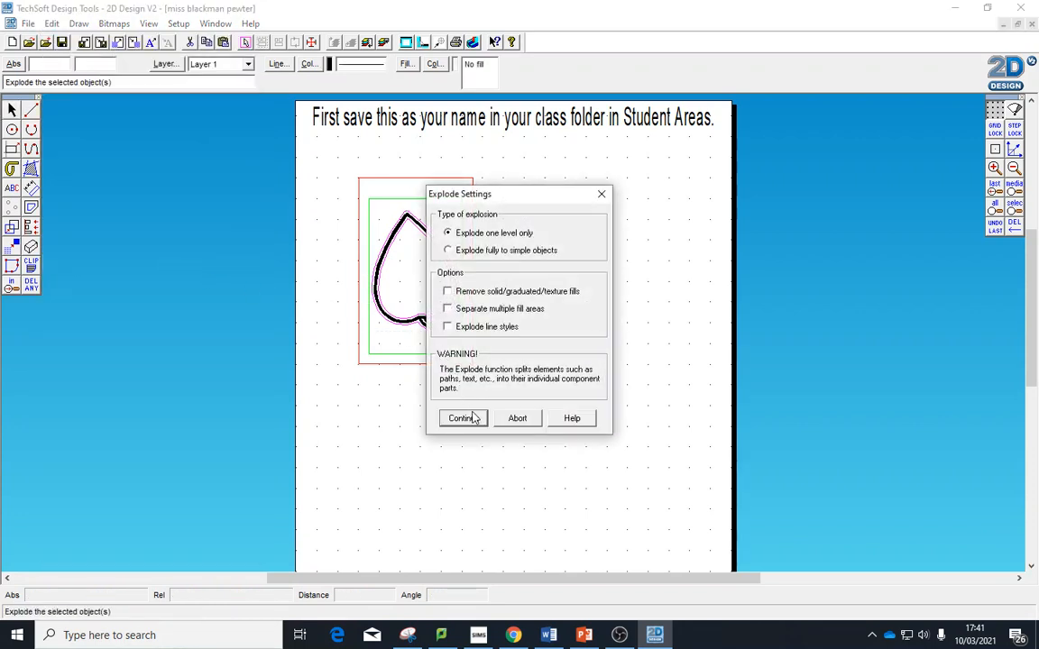
pyautogui.click(464, 419)
pyautogui.click(411, 318)
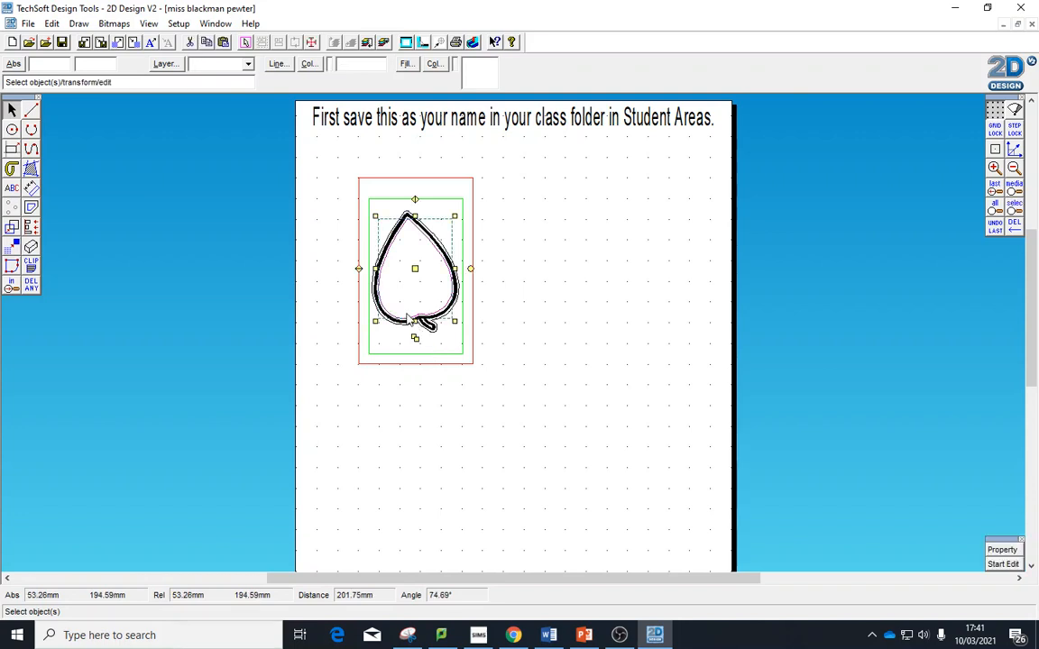
pyautogui.click(480, 357)
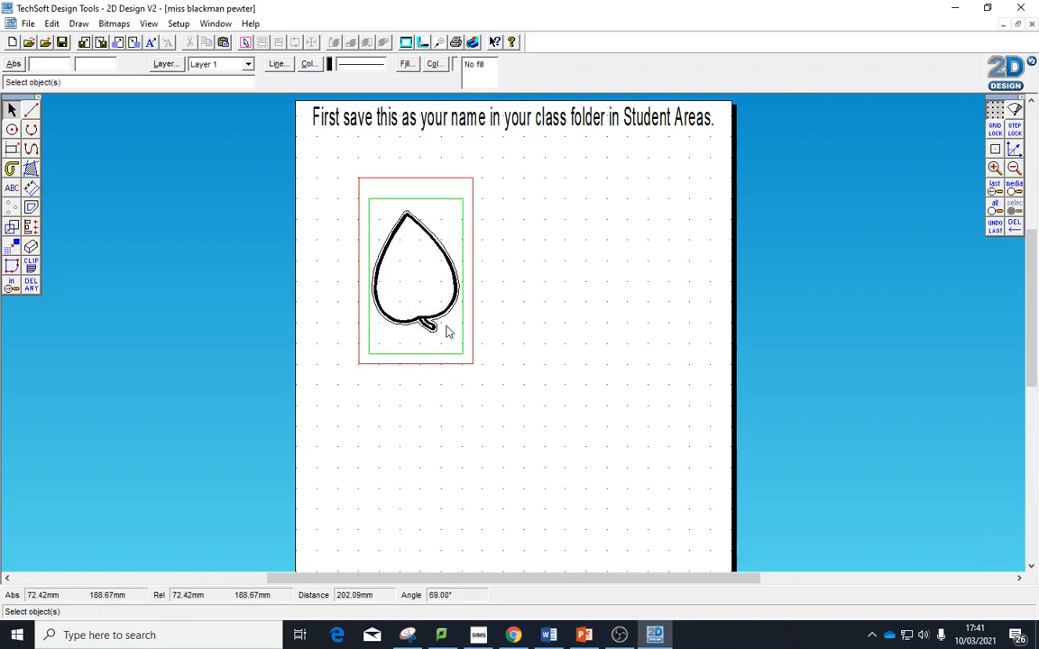
# Change the line colour of the leaf's outer contour to red
pyautogui.click(444, 326)
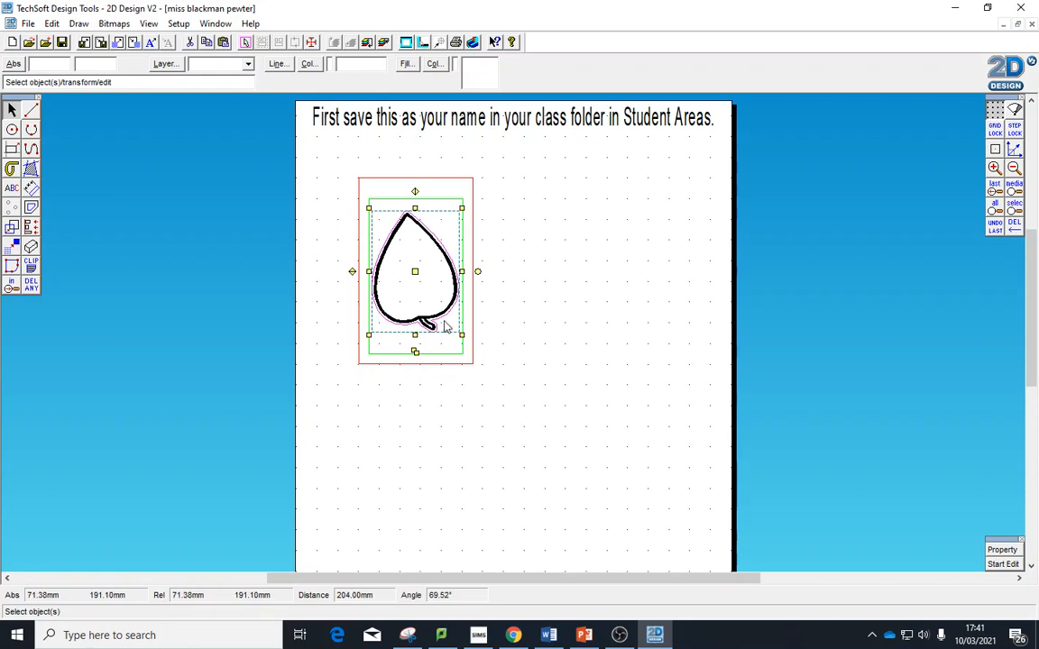
pyautogui.click(308, 65)
pyautogui.click(471, 416)
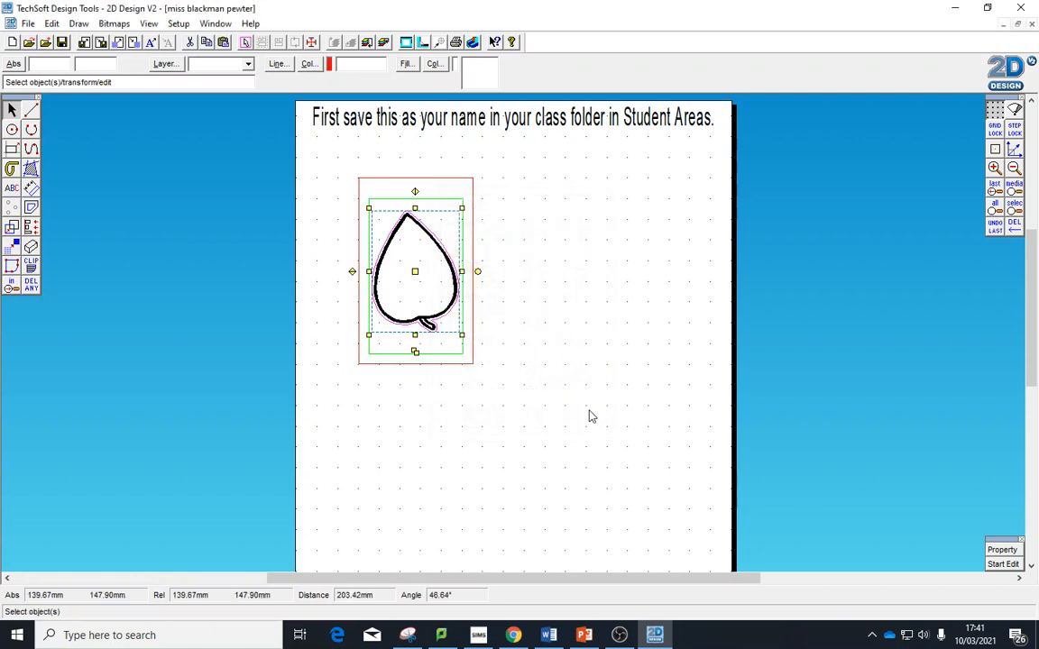
pyautogui.click(577, 416)
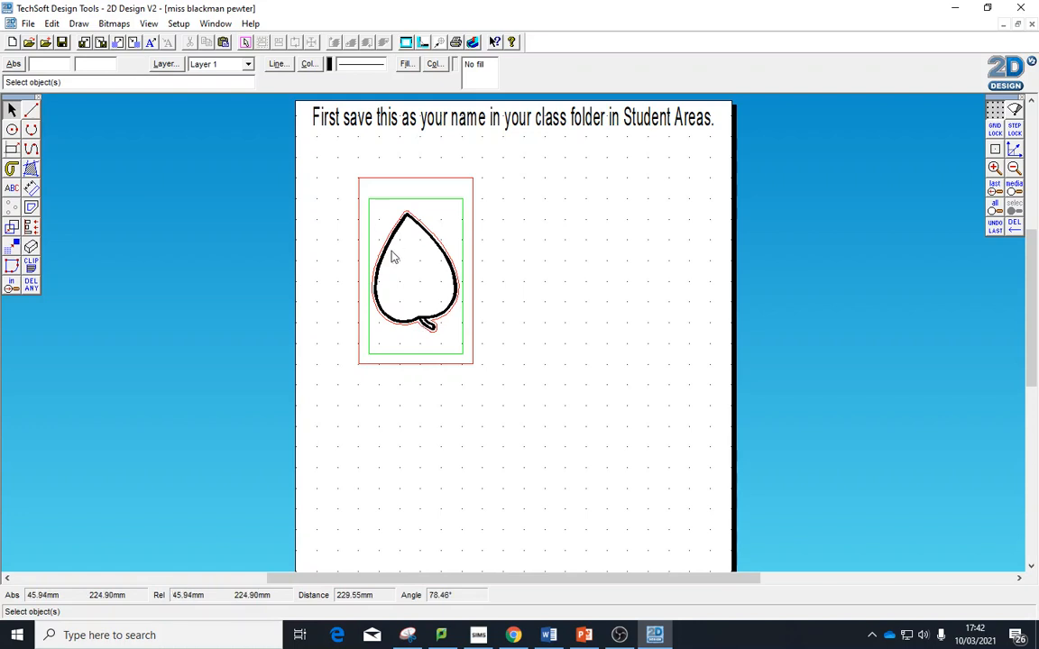
# Delete the thick black leaf outline inside the red contour, and undo the deletion
pyautogui.click(430, 324)
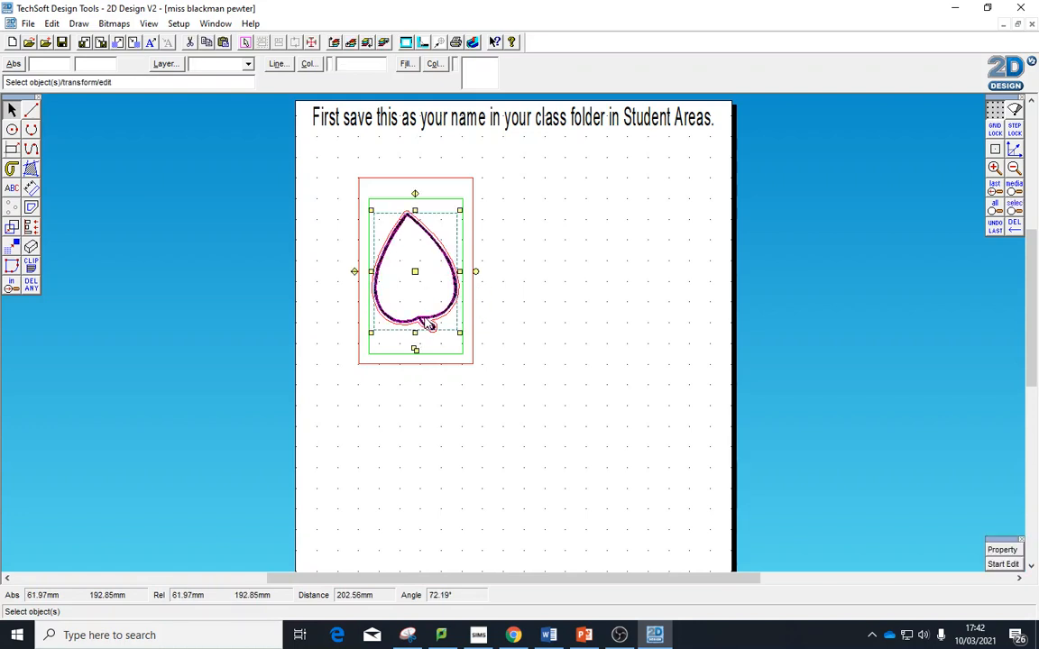
pyautogui.click(544, 310)
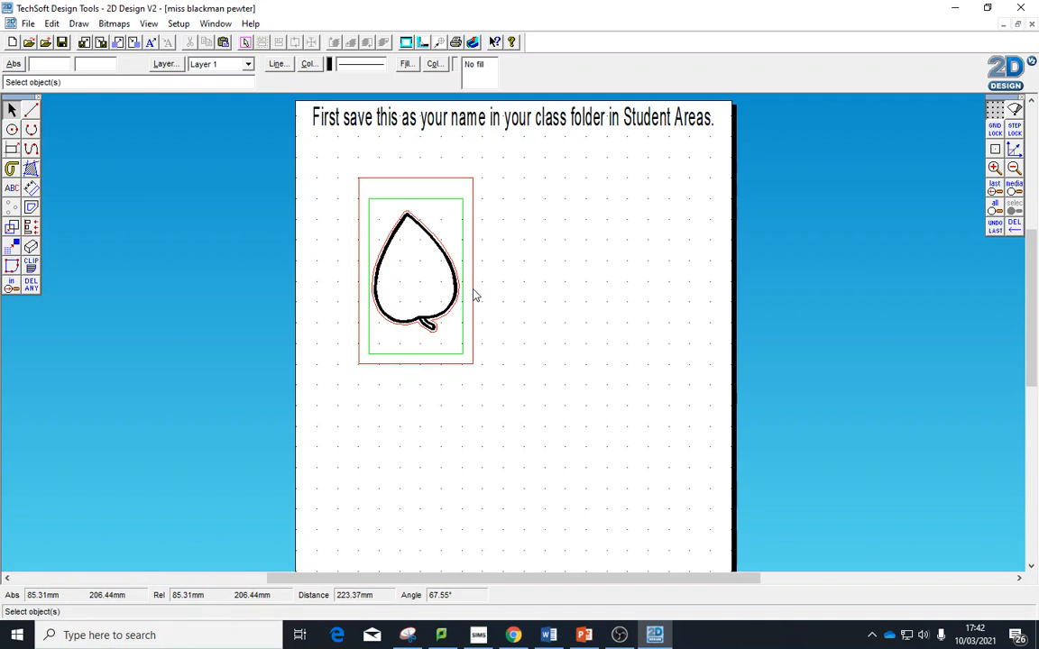
pyautogui.click(422, 318)
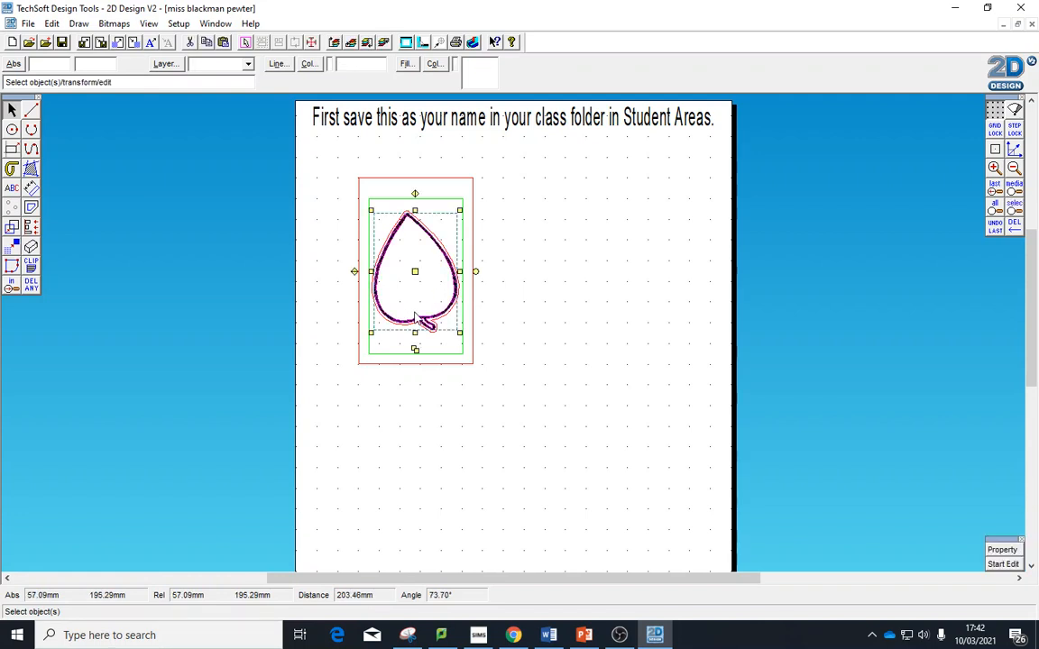
pyautogui.press('Delete')
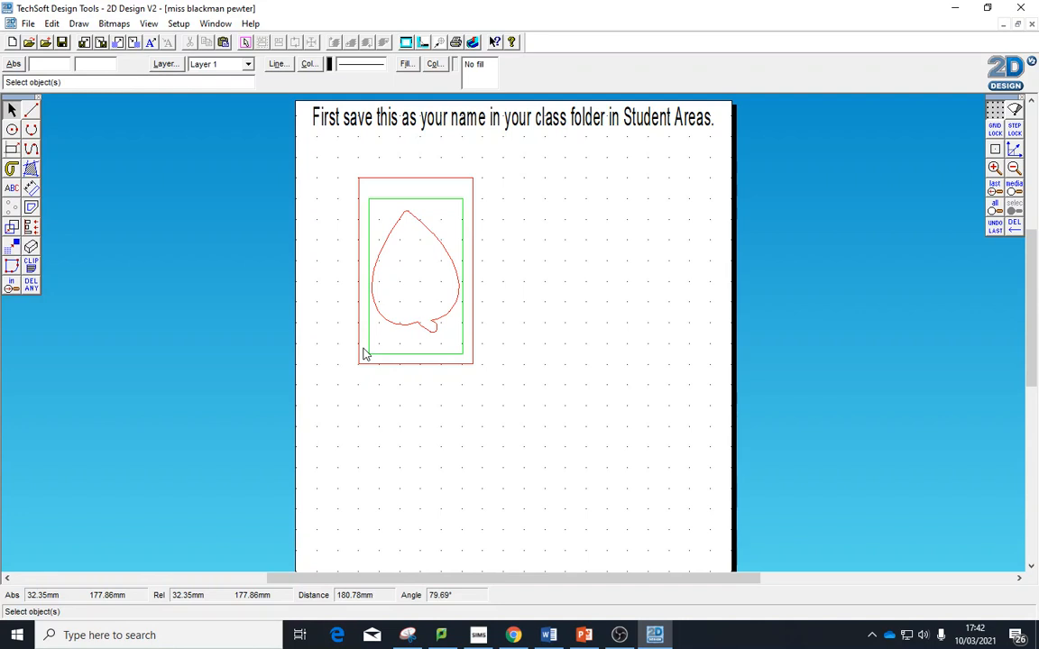
pyautogui.hotkey('ctrl', 'z')
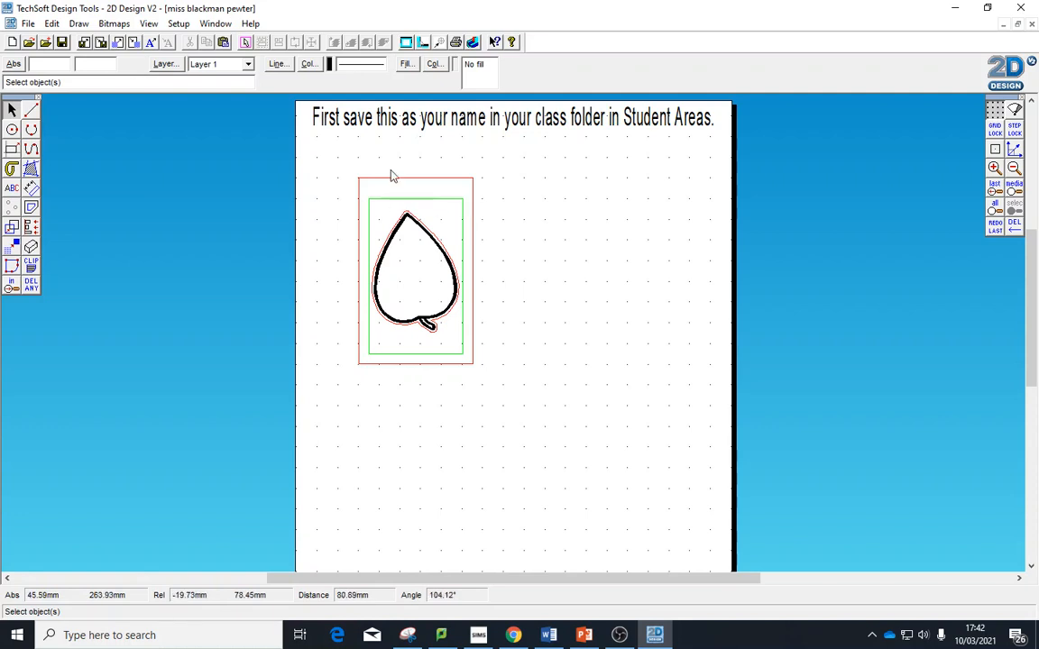
# Duplicate the whole mould template with its leaf, mirror the copy horizontally, and place it beside the original on its right
pyautogui.moveTo(334, 164); pyautogui.dragTo(515, 406)
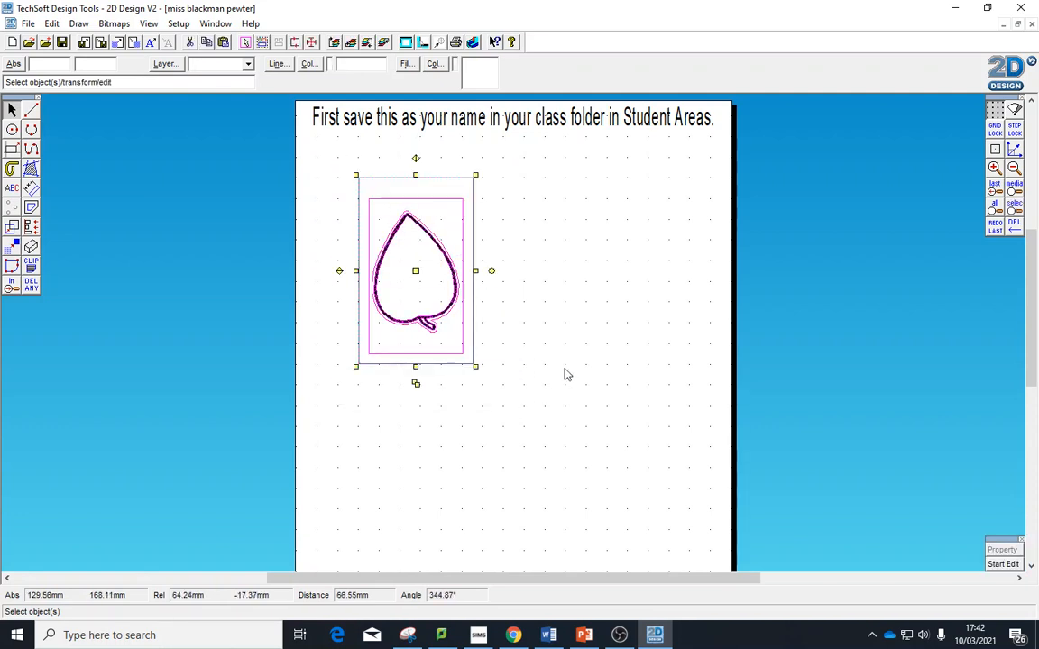
pyautogui.click(415, 385)
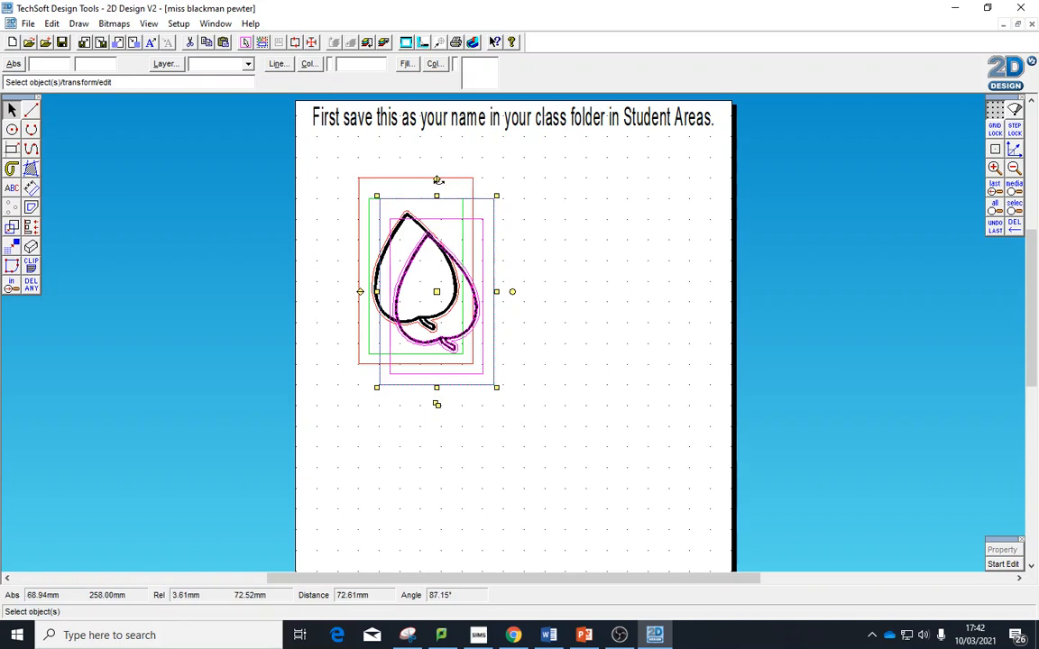
pyautogui.moveTo(437, 181); pyautogui.dragTo(463, 185)
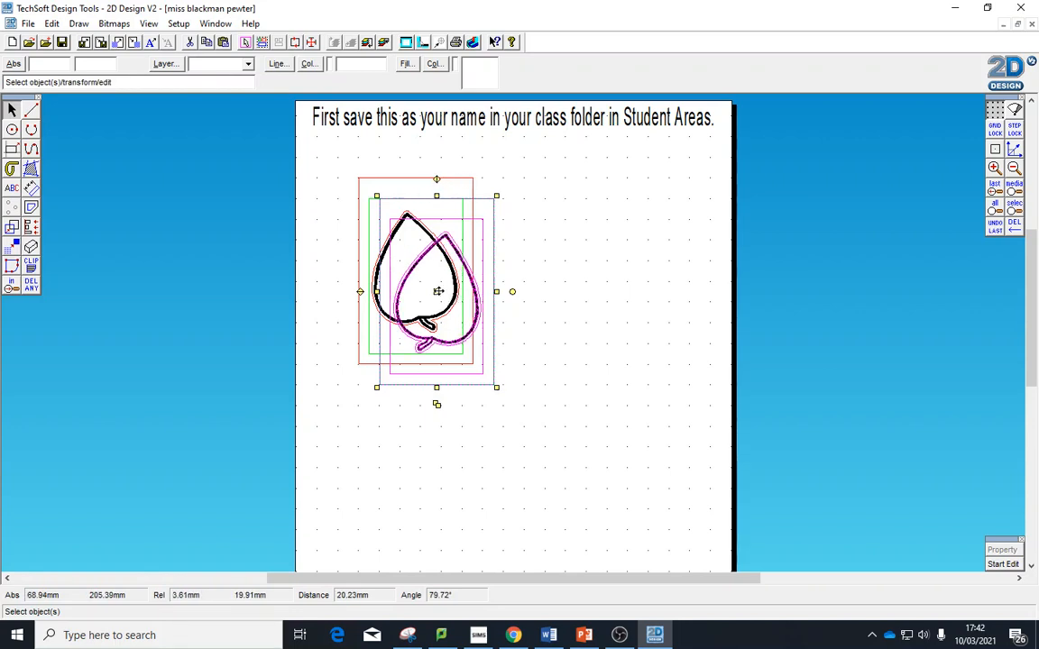
pyautogui.moveTo(514, 272); pyautogui.dragTo(540, 269)
pyautogui.click(658, 308)
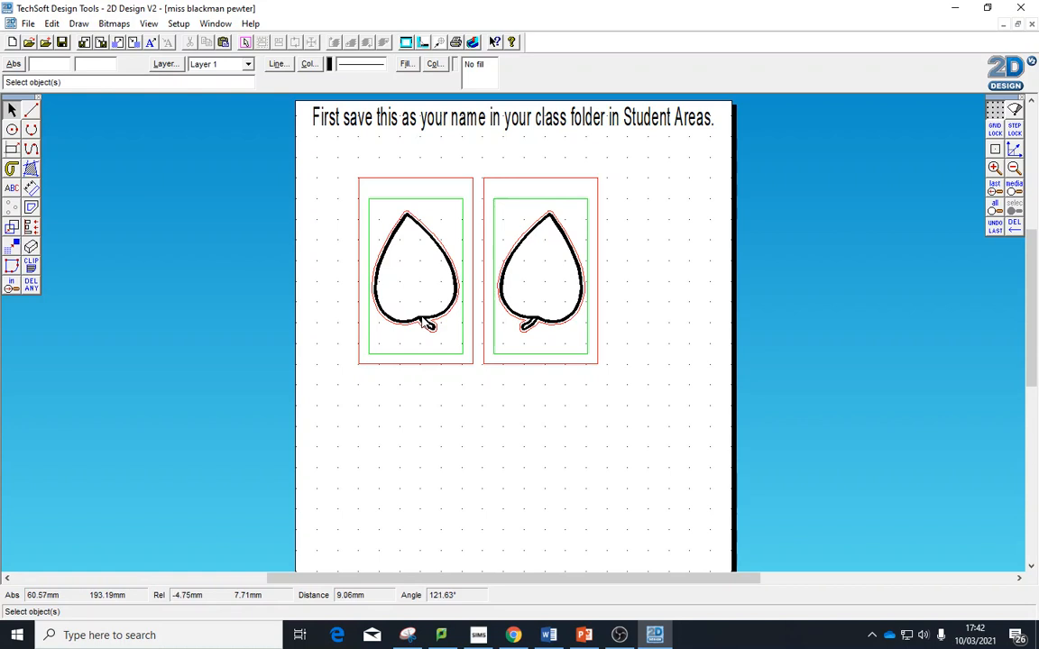
# Delete the black leaf from the original mould and the red leaf contour from the mirrored copy
pyautogui.click(430, 325)
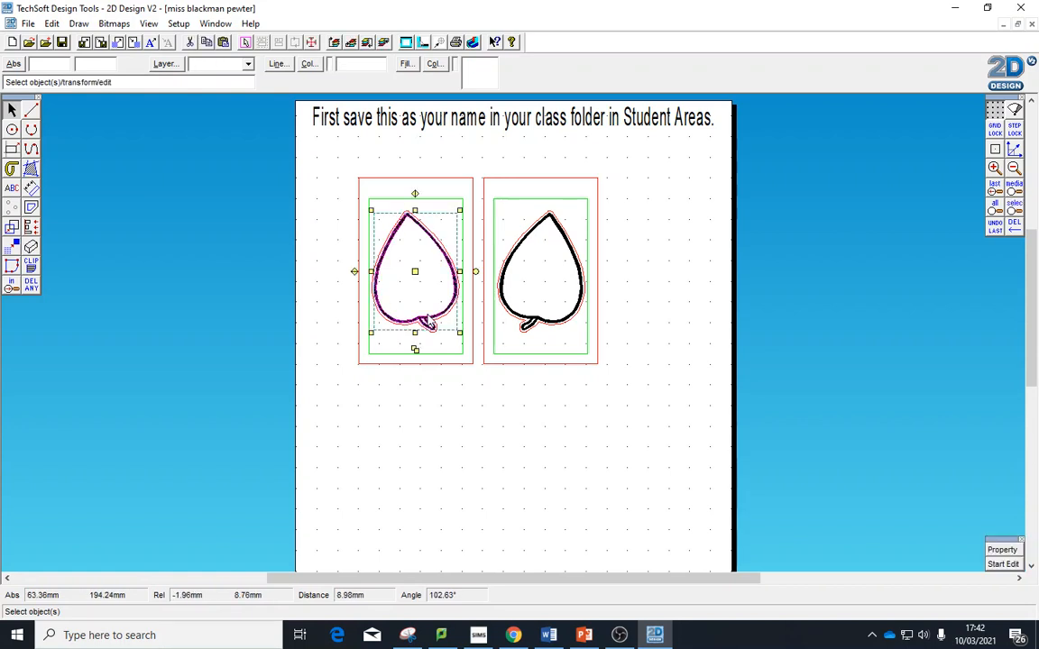
pyautogui.press('Delete')
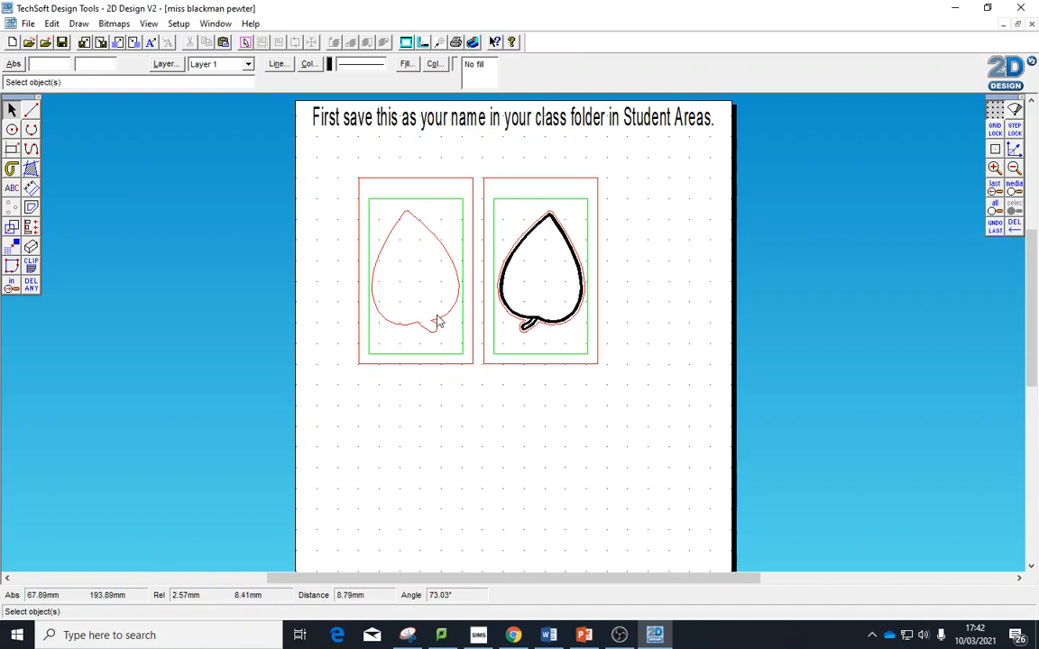
pyautogui.click(511, 321)
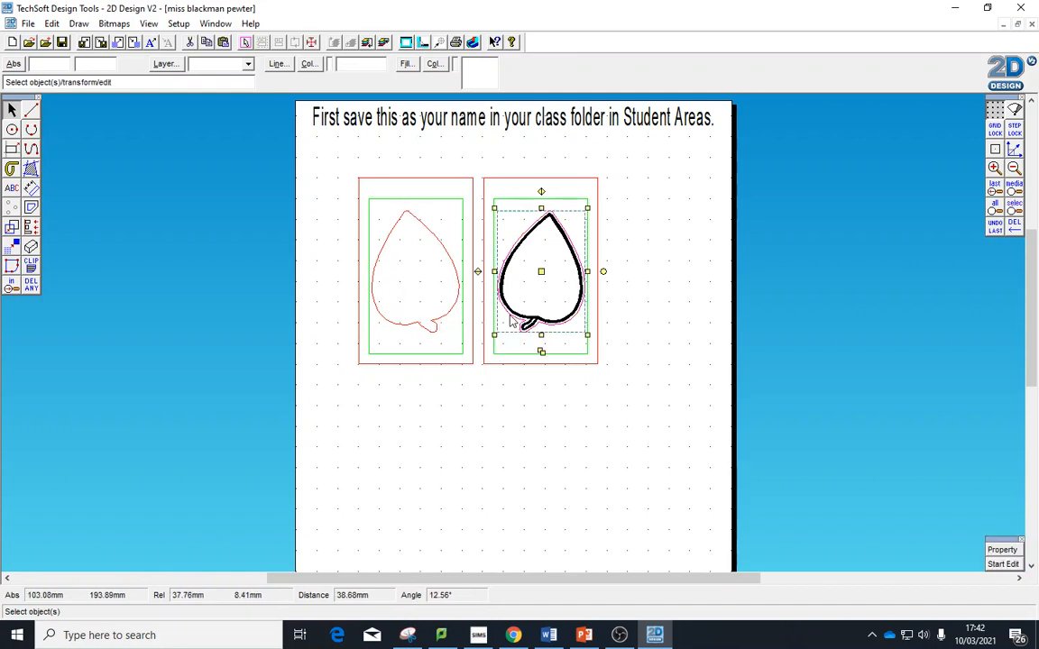
pyautogui.press('Delete')
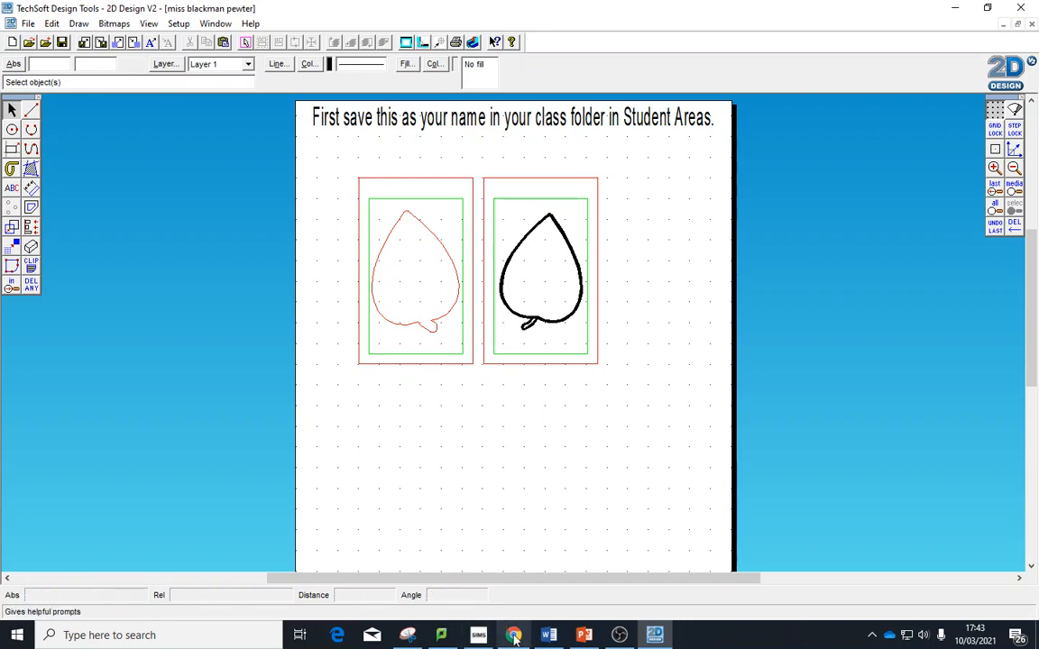
# Switch to the ladybird image search in Chrome and filter the results by "outline"
pyautogui.click(512, 635)
pyautogui.click(588, 14)
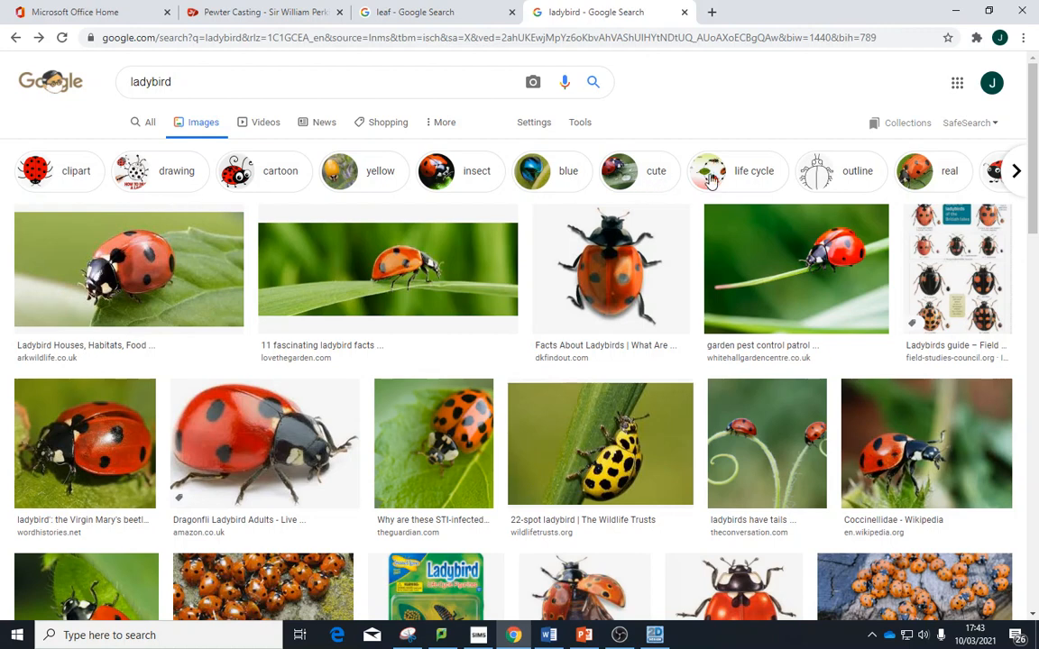
pyautogui.click(816, 172)
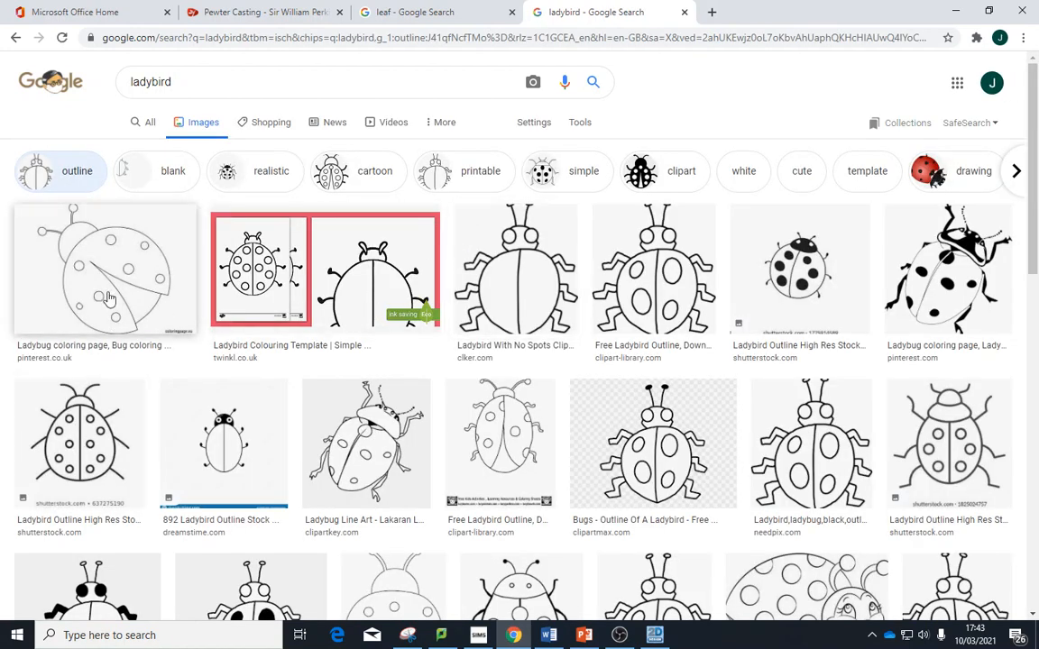
# Copy the Shutterstock ladybird image with filled spots from the search results and paste it beside the moulds in 2D Design
pyautogui.click(129, 297)
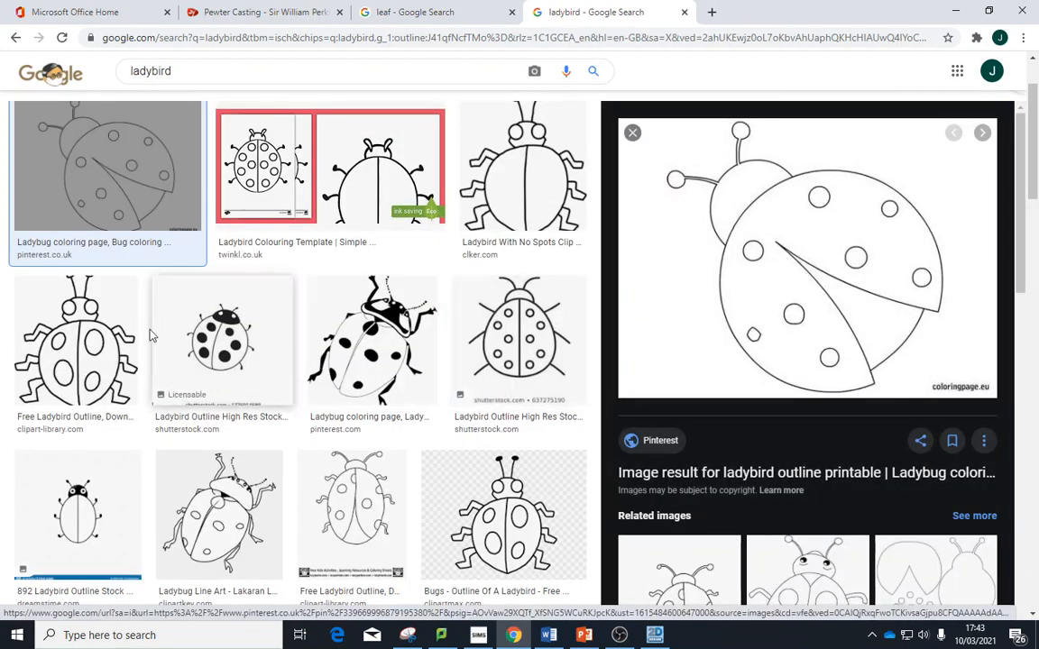
pyautogui.click(222, 338)
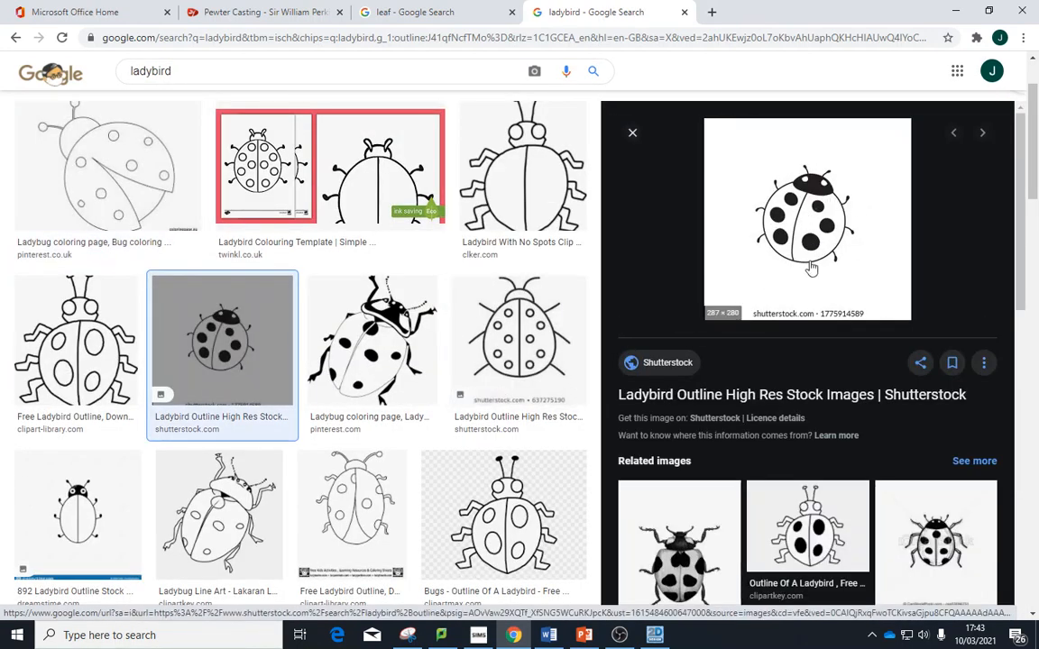
pyautogui.rightClick(805, 220)
pyautogui.click(853, 386)
pyautogui.click(655, 636)
pyautogui.rightClick(668, 255)
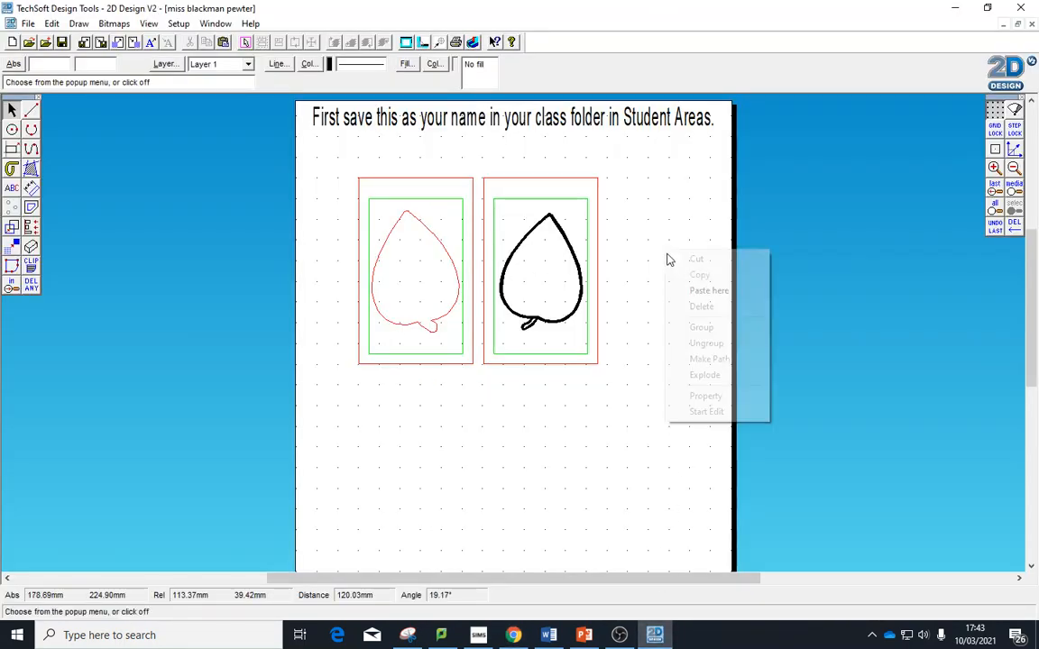
pyautogui.click(699, 290)
# Vectorise the pasted ladybird bitmap in monochrome with a luminance of 160 and a transparent background
pyautogui.click(114, 24)
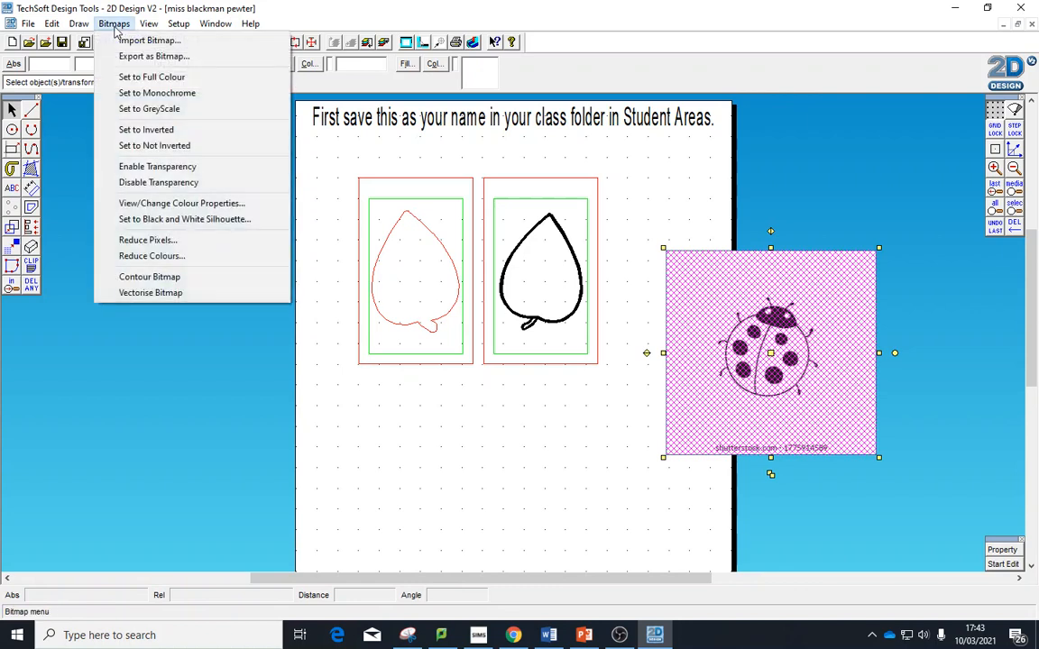
pyautogui.click(161, 293)
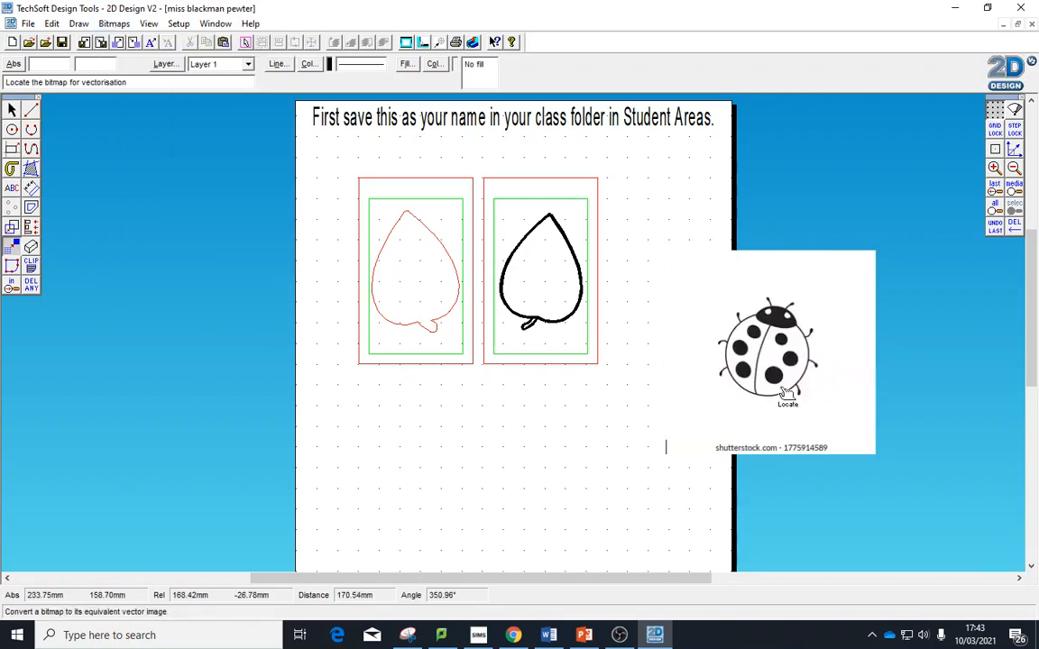
pyautogui.click(667, 397)
pyautogui.click(336, 133)
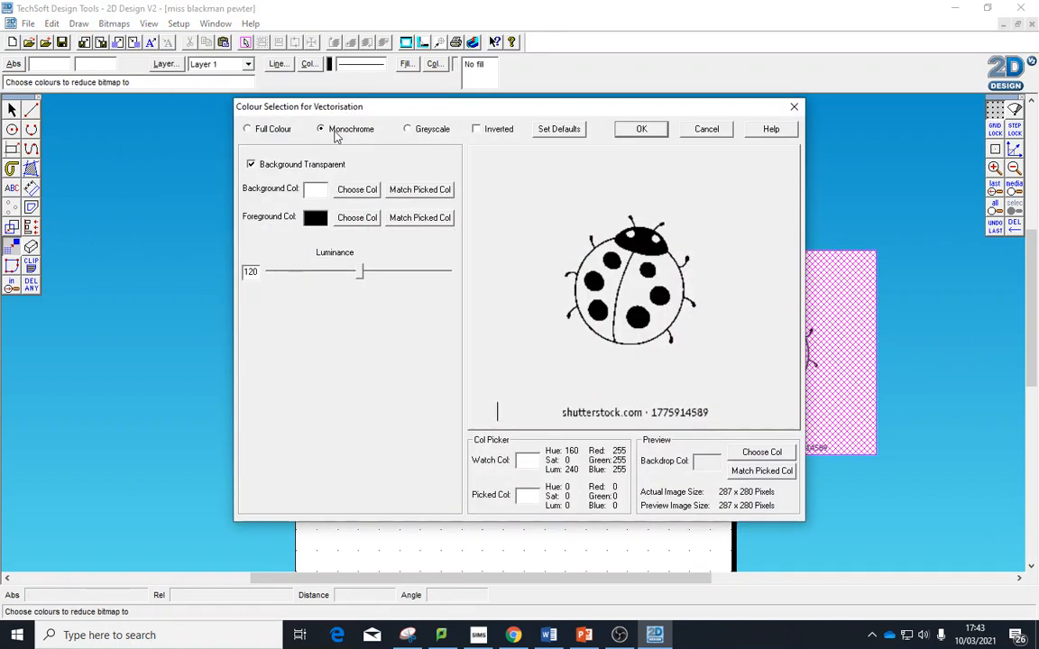
pyautogui.moveTo(361, 275); pyautogui.dragTo(390, 274)
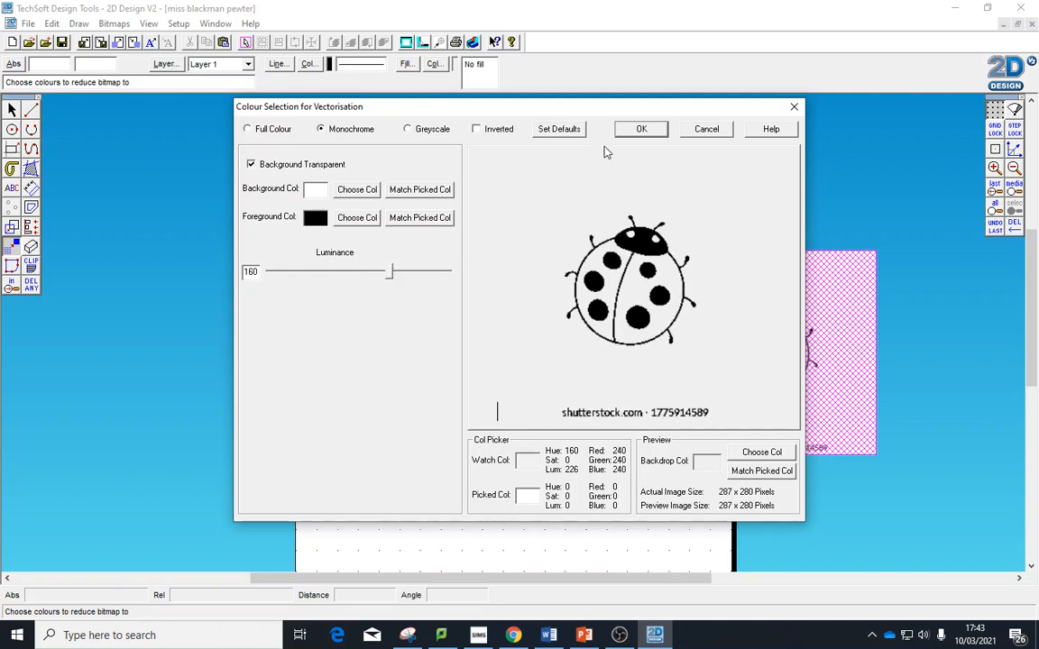
pyautogui.click(641, 129)
pyautogui.click(441, 457)
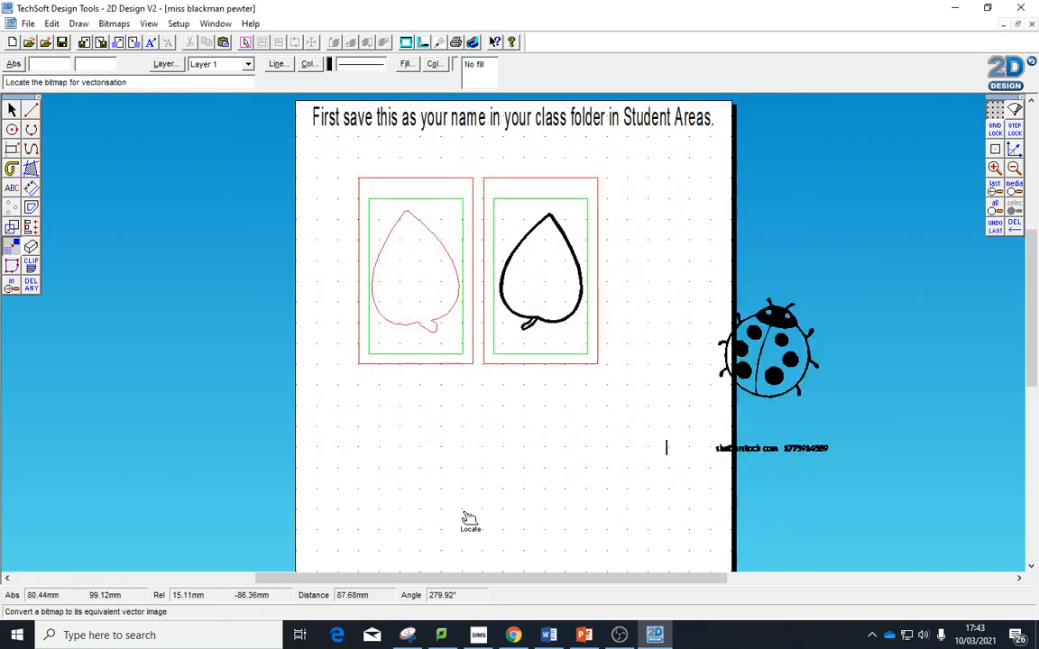
# Move the vectorised ladybird up and closer to the right-hand mould
pyautogui.click(11, 110)
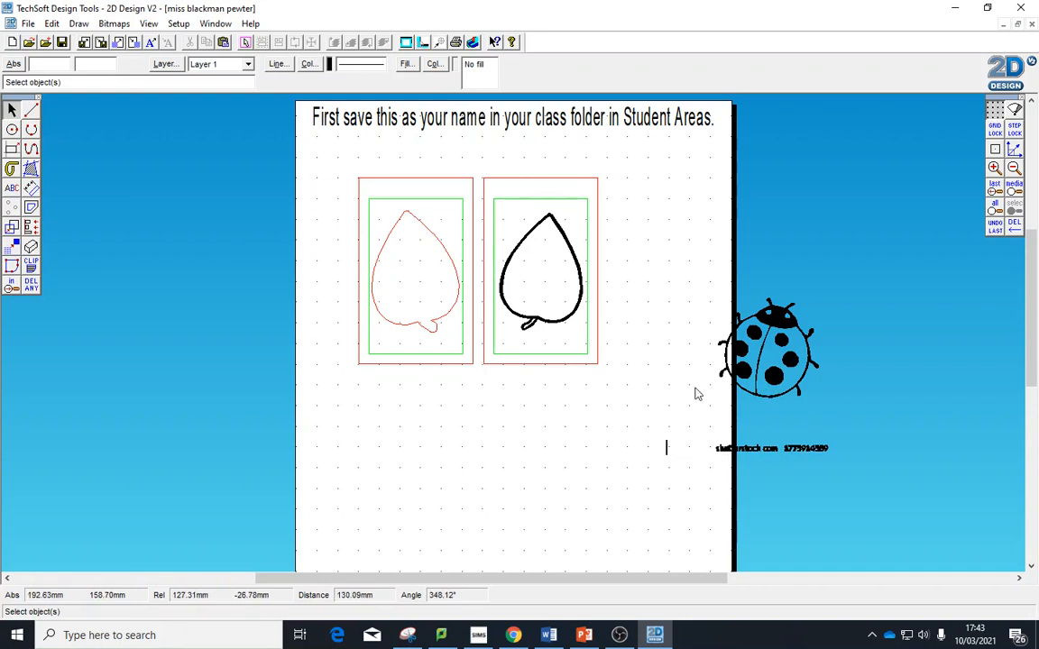
pyautogui.click(683, 336)
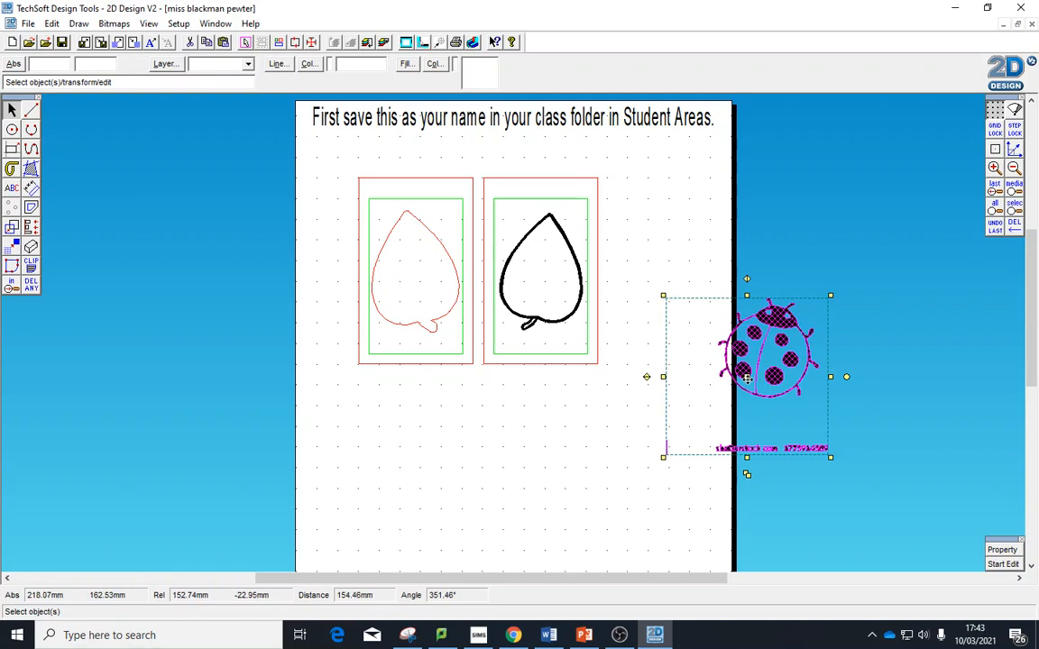
pyautogui.moveTo(693, 332); pyautogui.dragTo(694, 298)
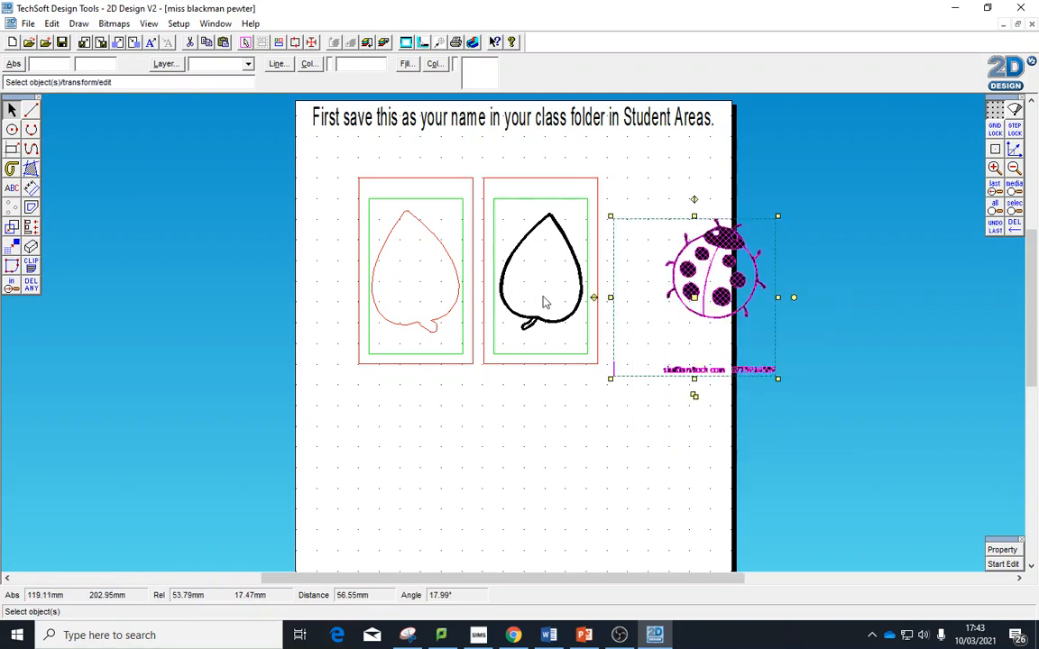
pyautogui.click(833, 406)
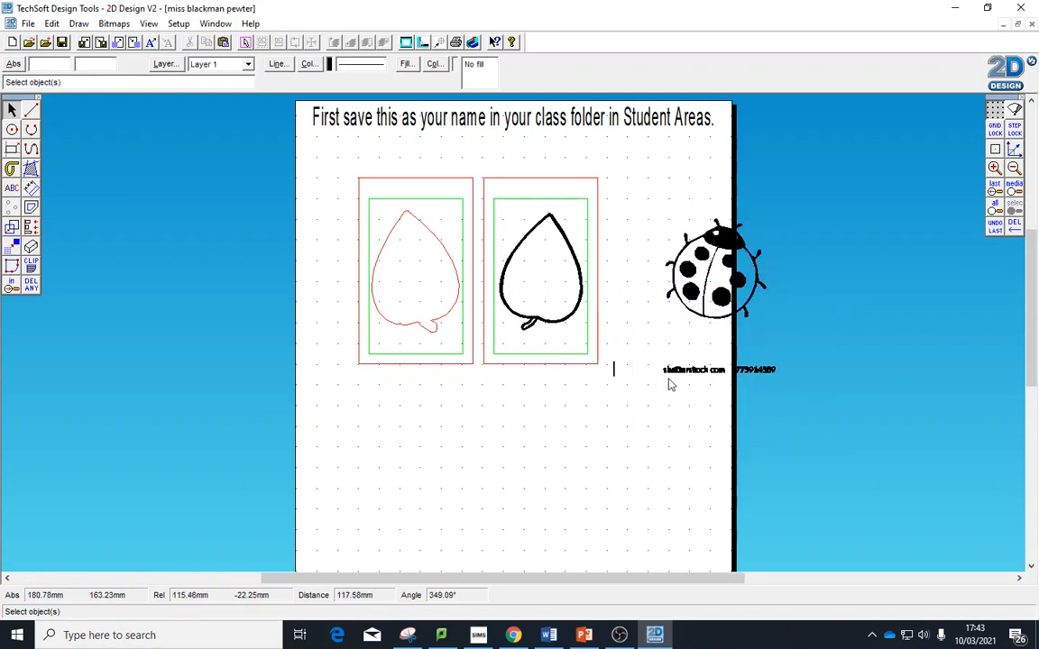
# Lasso the watermark text and the stray mark beneath the ladybird and trim them away with Clip inside
pyautogui.click(31, 264)
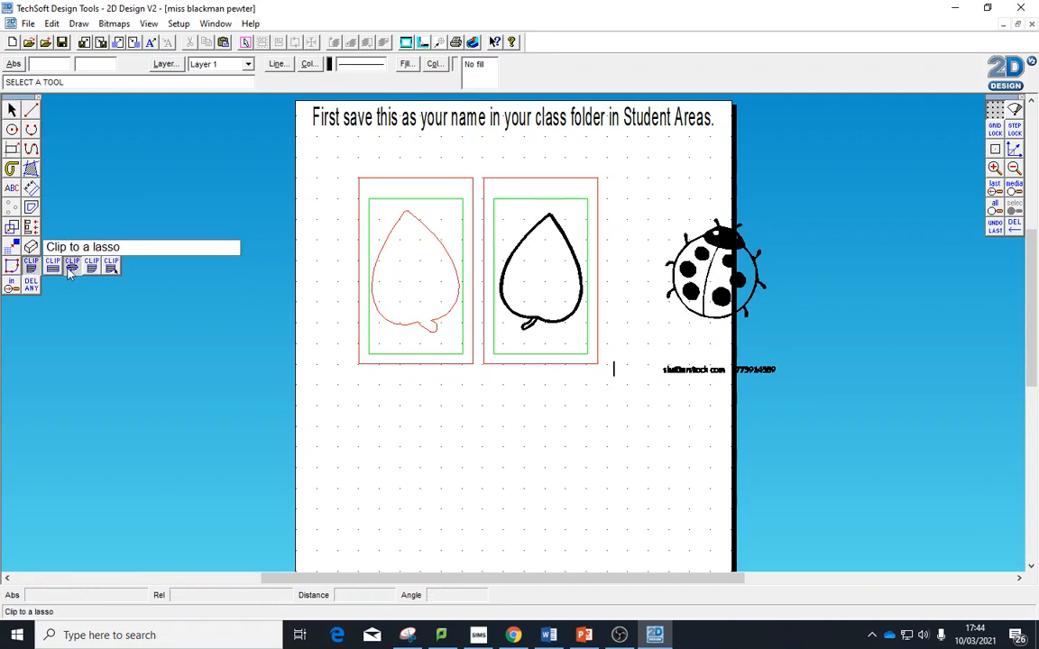
pyautogui.click(68, 267)
pyautogui.click(613, 366)
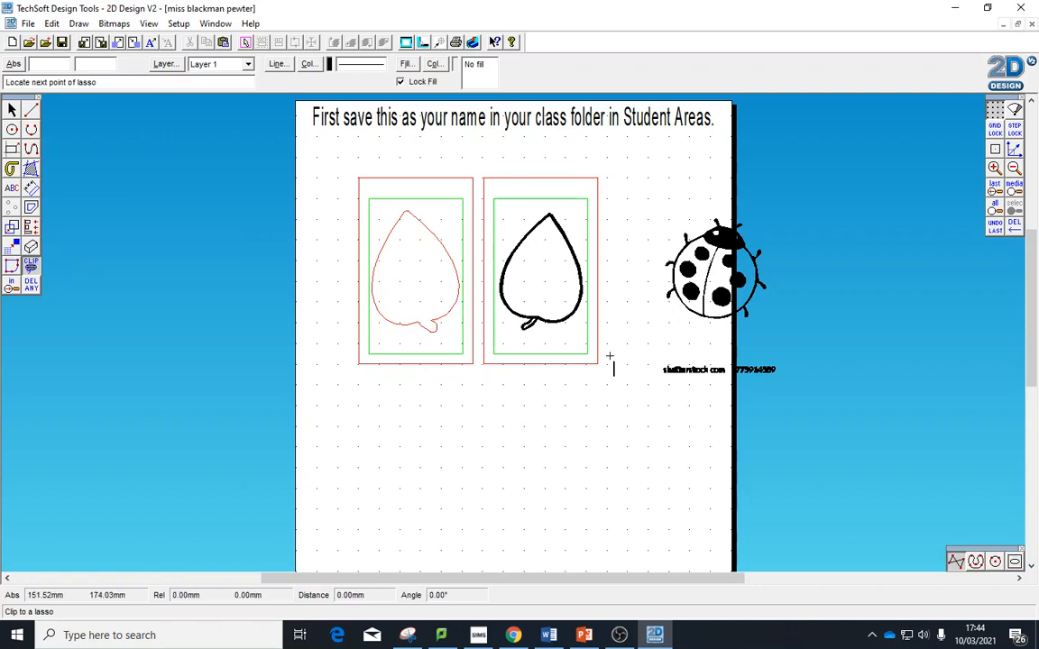
pyautogui.click(780, 398)
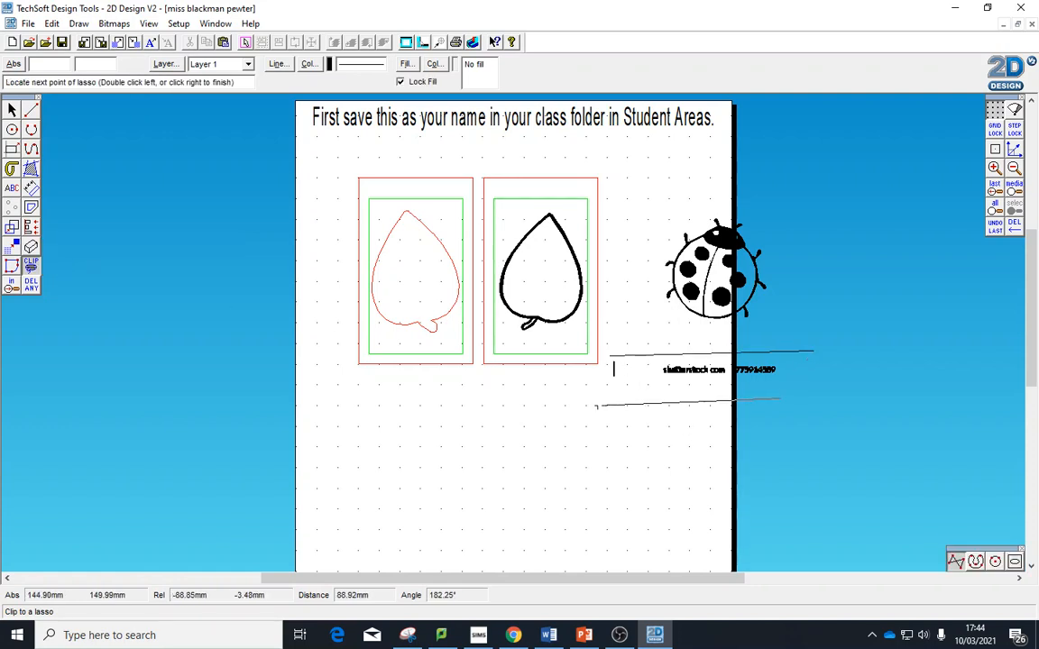
pyautogui.click(594, 404)
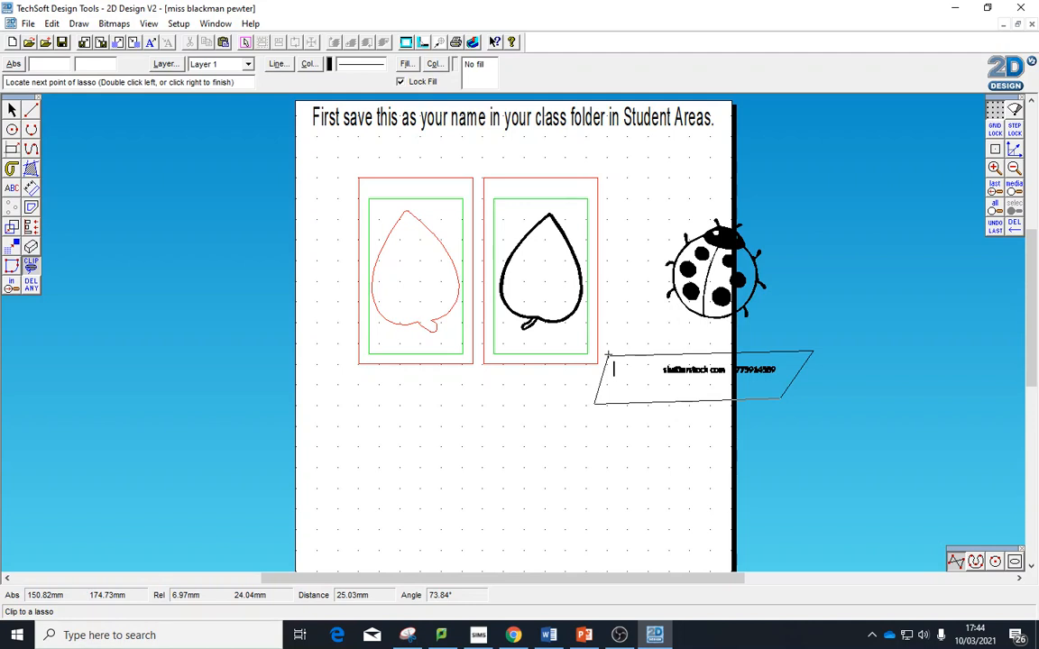
pyautogui.doubleClick(608, 357)
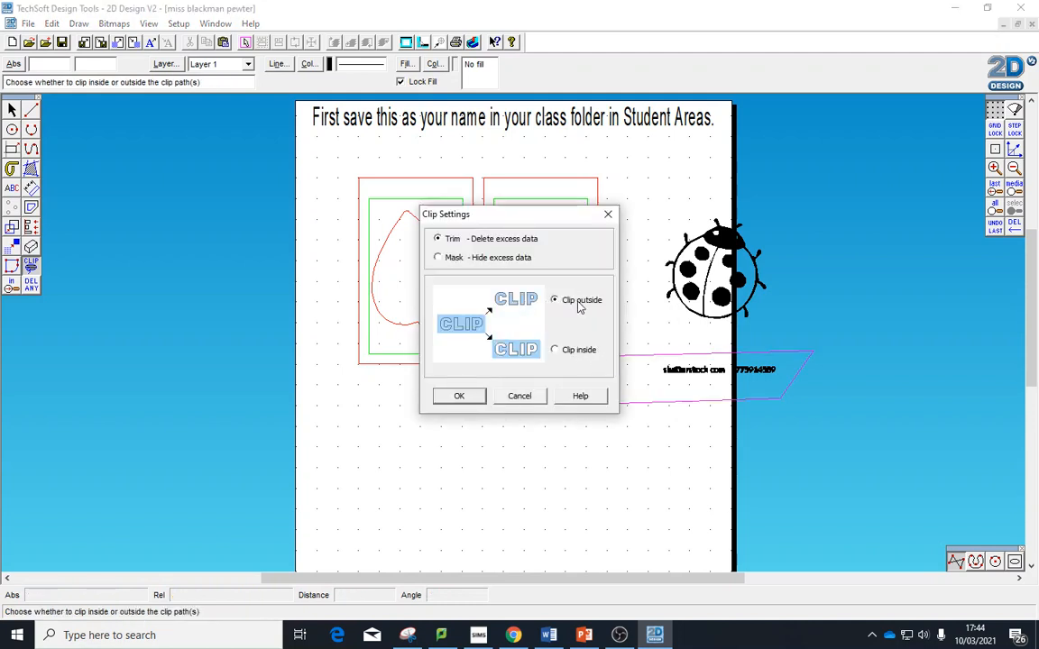
pyautogui.click(467, 397)
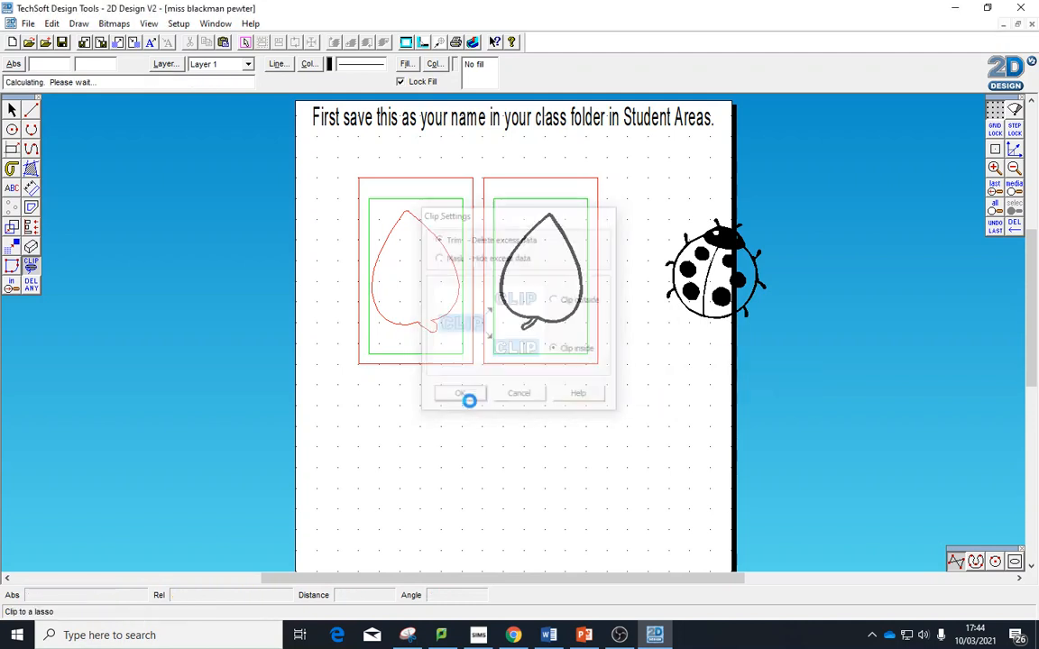
# Shrink the ladybird and place it inside the lower half of the thick black leaf outline
pyautogui.click(12, 109)
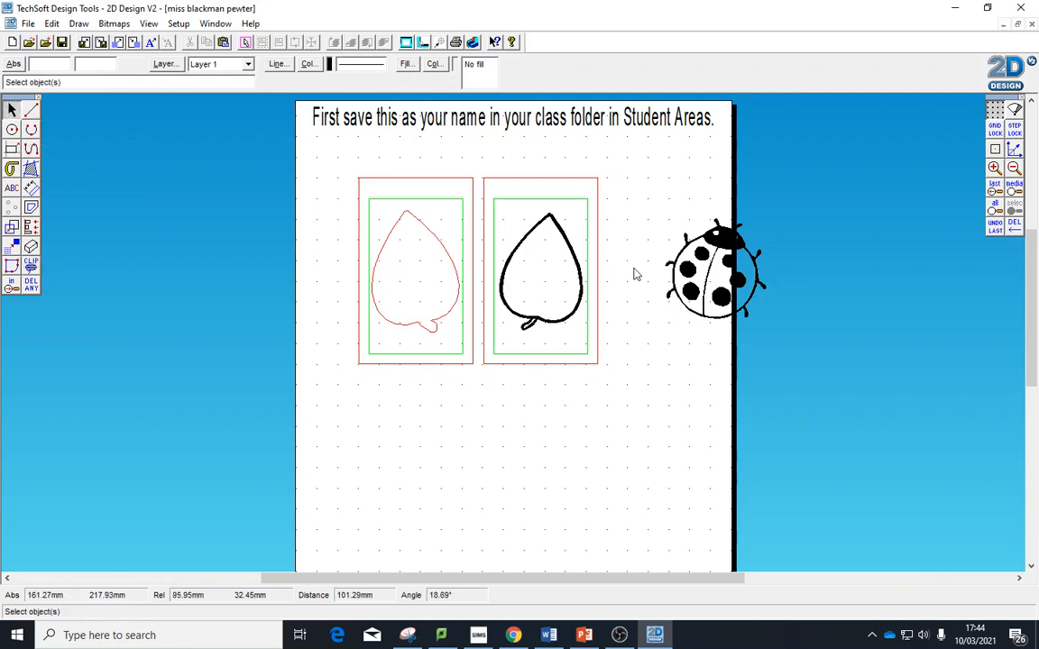
pyautogui.click(765, 266)
pyautogui.moveTo(767, 227); pyautogui.dragTo(545, 273)
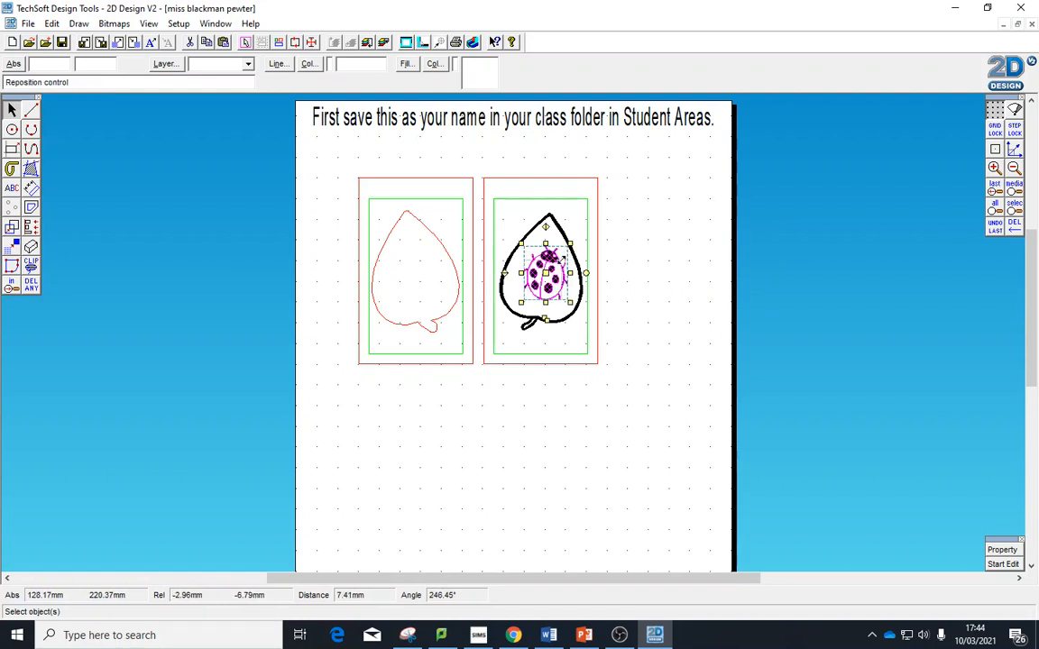
pyautogui.click(687, 282)
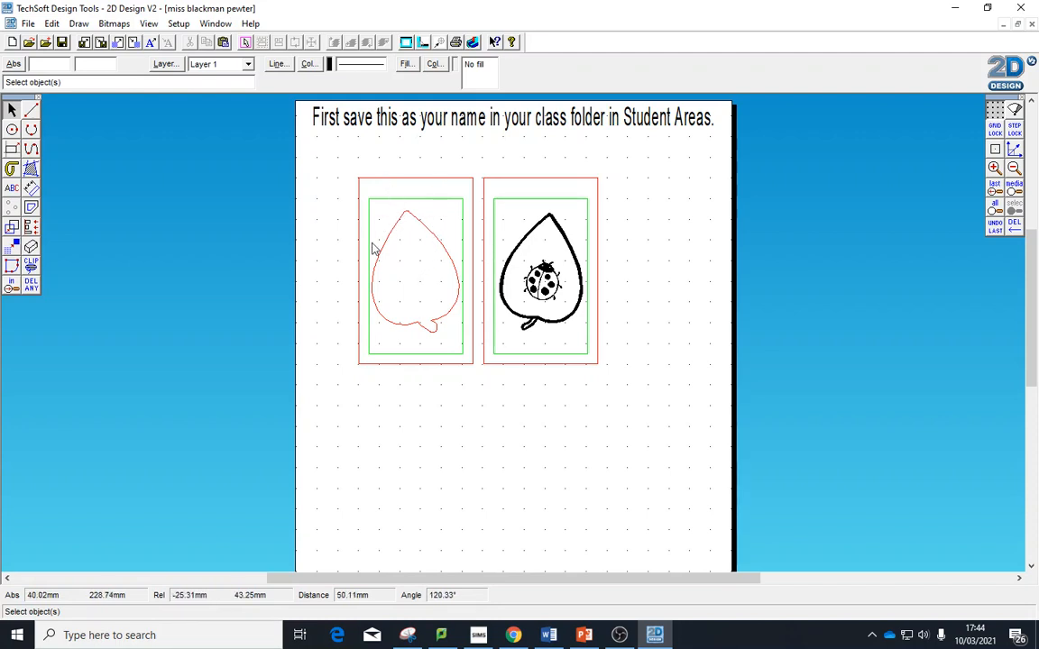
# Draw two diverging lines from either side of the red leaf's tip to its mould's top edge, the right one about 23 mm long
pyautogui.click(31, 110)
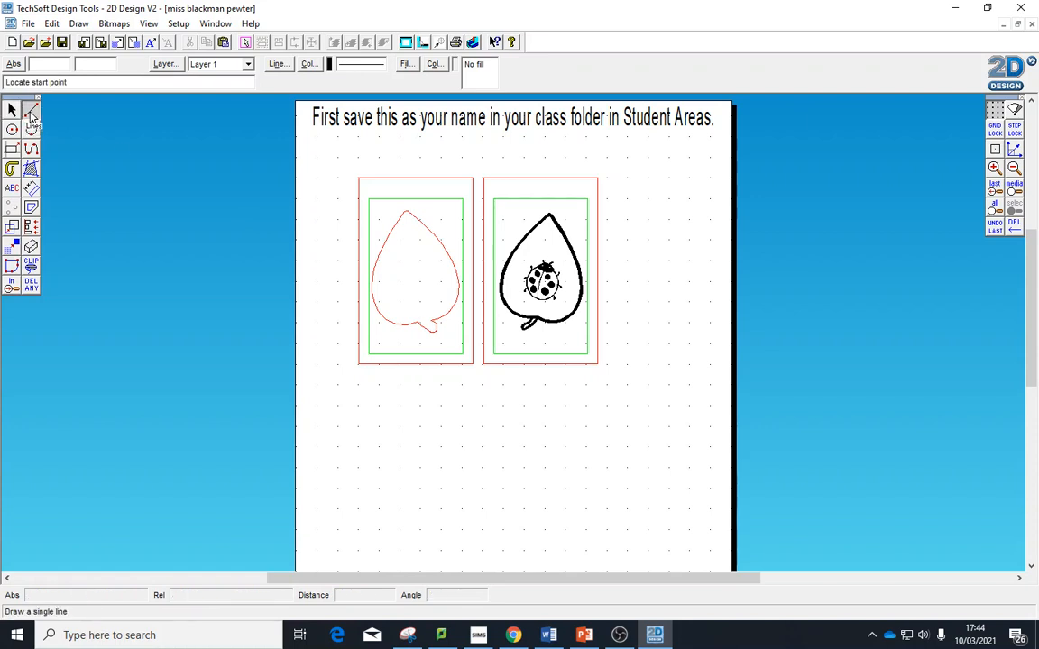
pyautogui.click(395, 224)
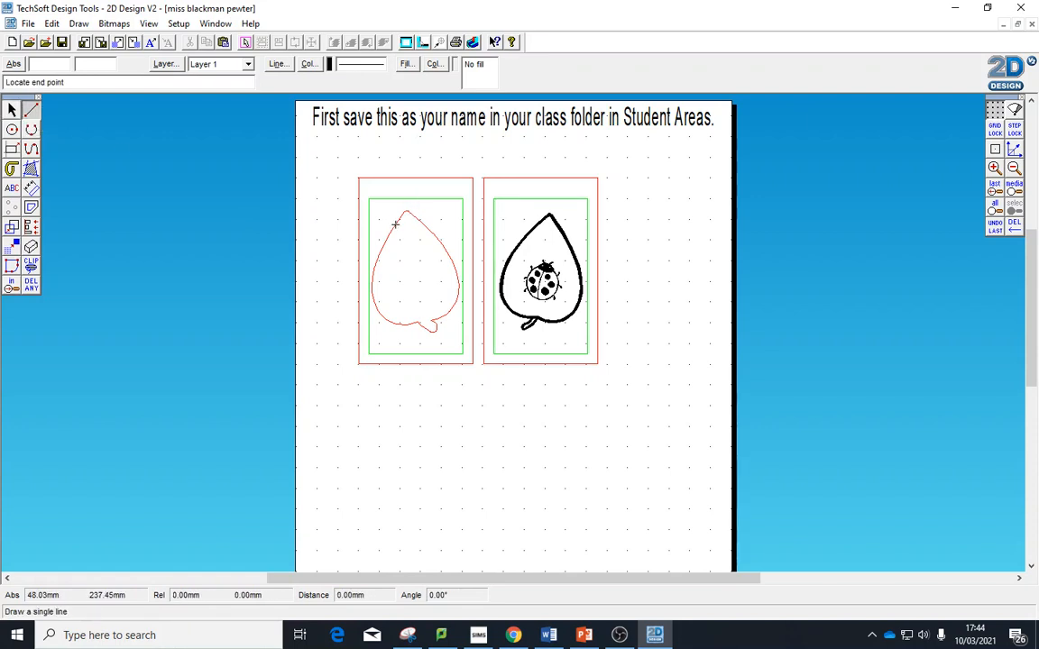
pyautogui.click(376, 175)
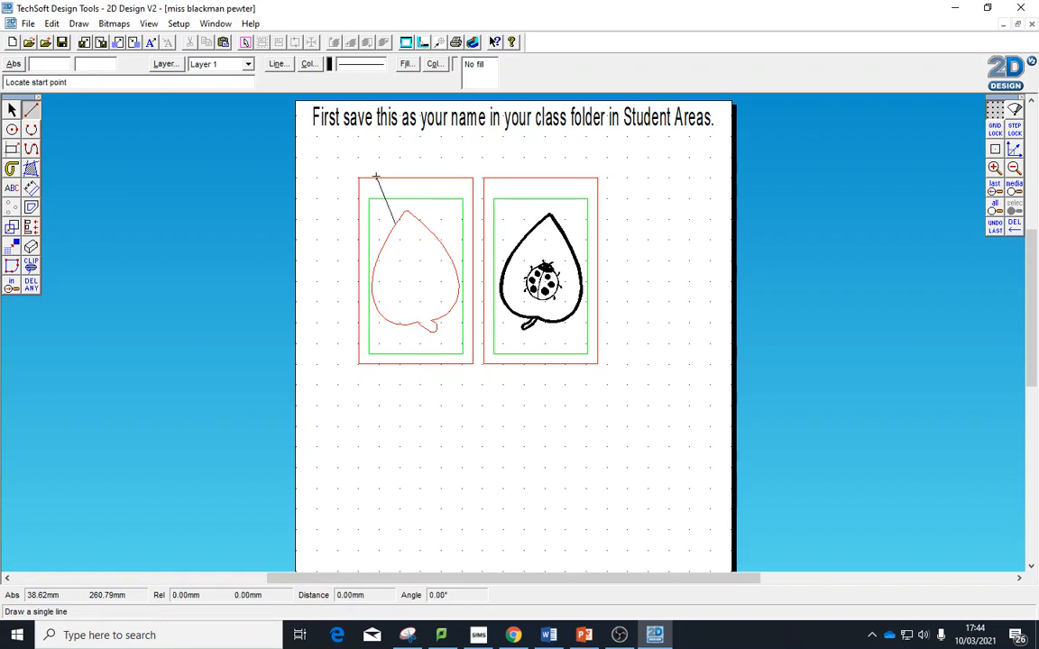
pyautogui.click(420, 220)
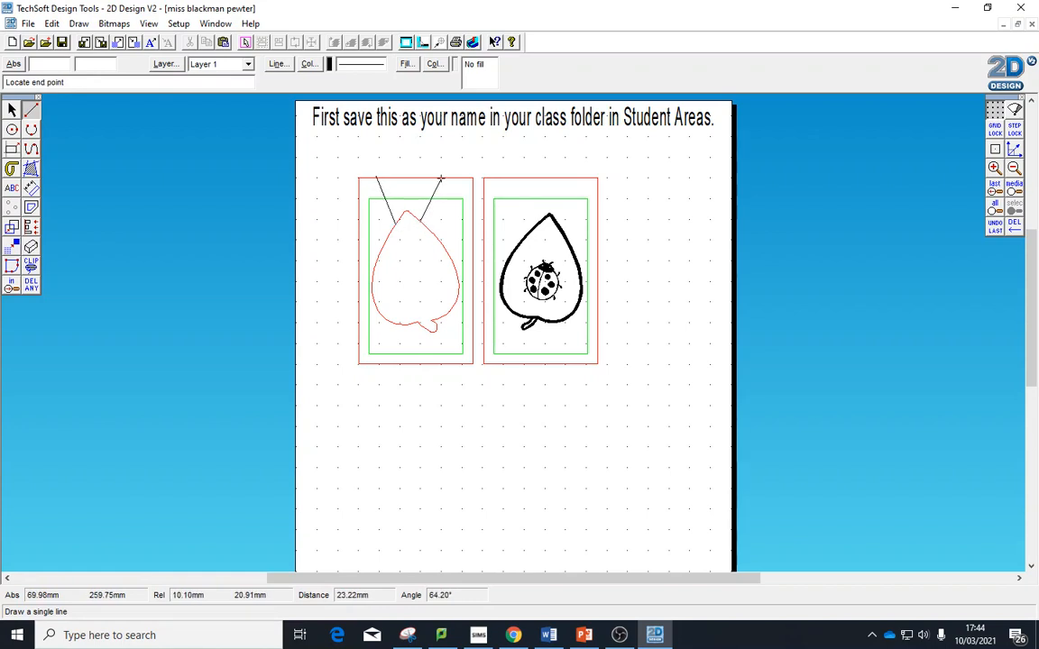
pyautogui.click(441, 177)
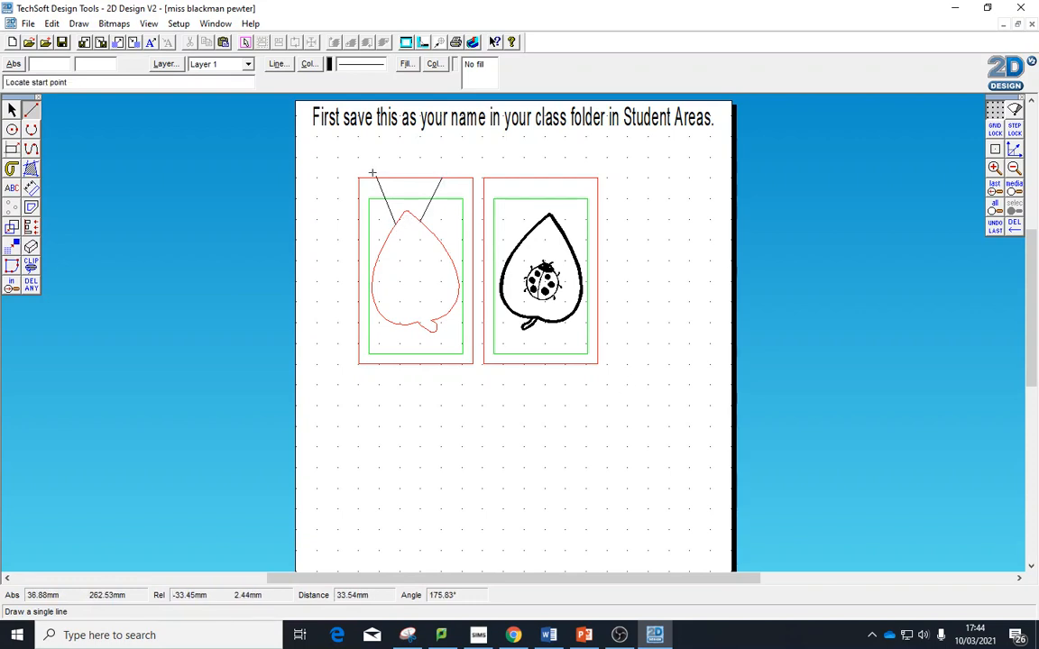
# Change the line colour of both diverging lines above the red leaf to red, and save the drawing
pyautogui.click(11, 109)
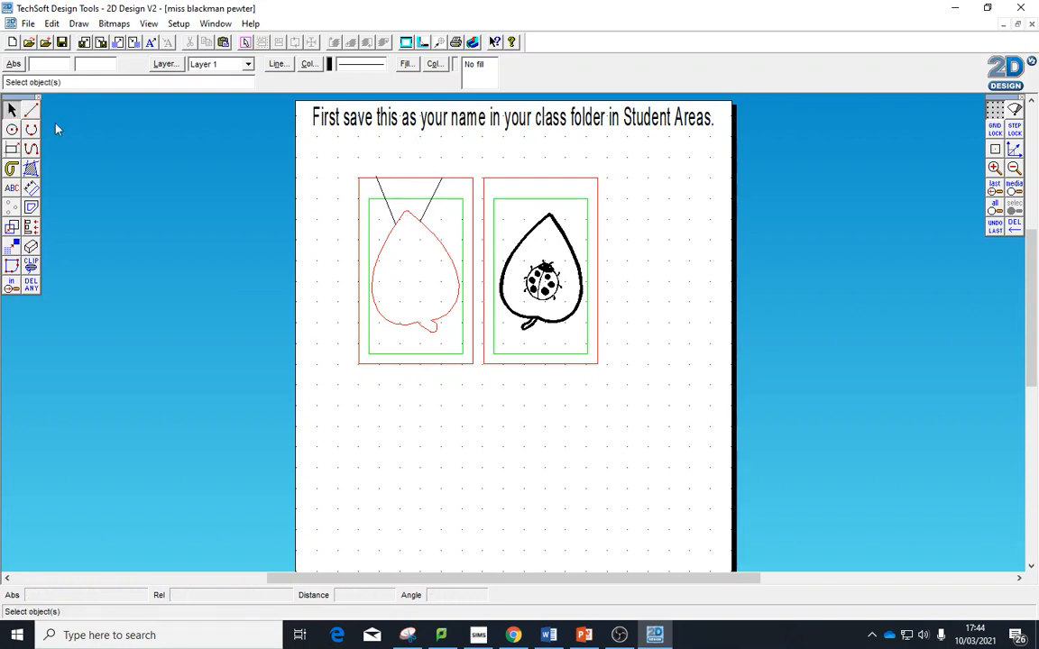
pyautogui.click(379, 187)
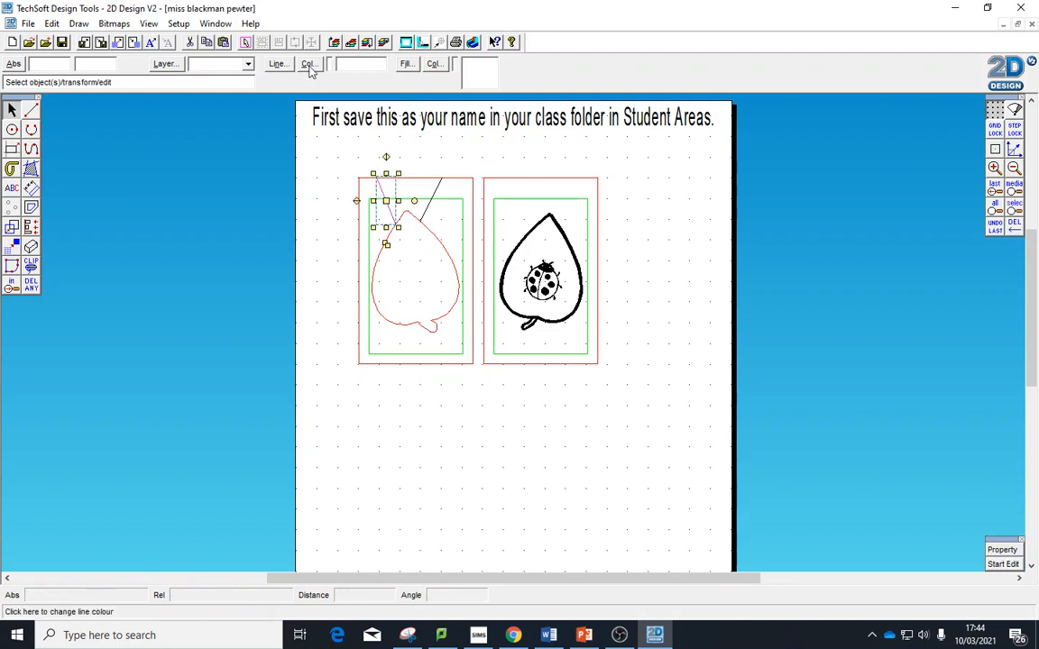
pyautogui.click(308, 63)
pyautogui.click(472, 354)
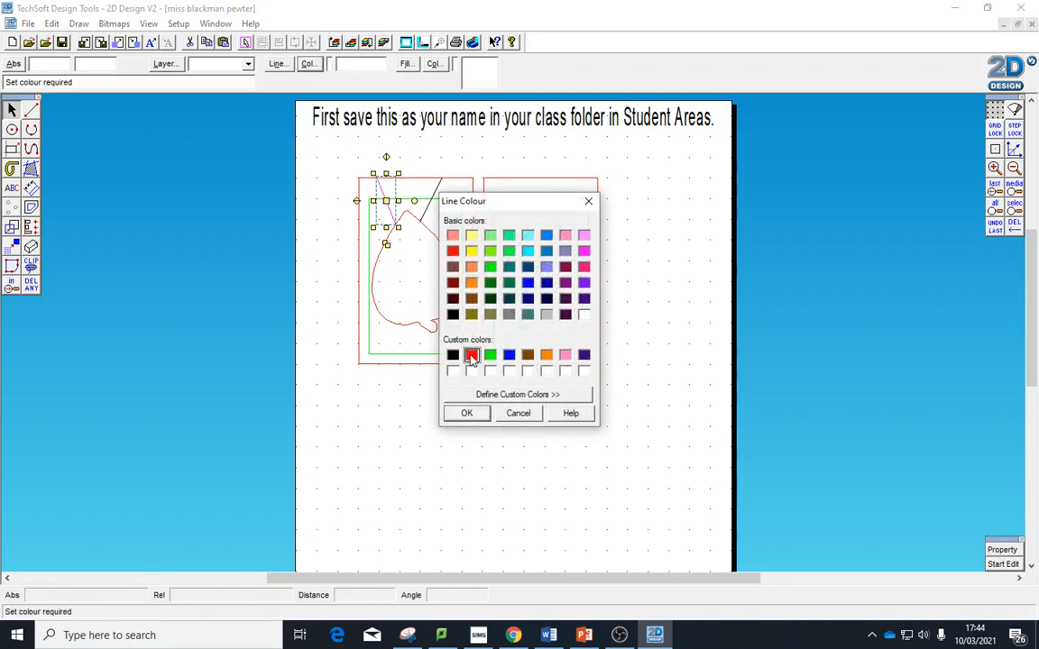
pyautogui.click(466, 411)
pyautogui.click(431, 199)
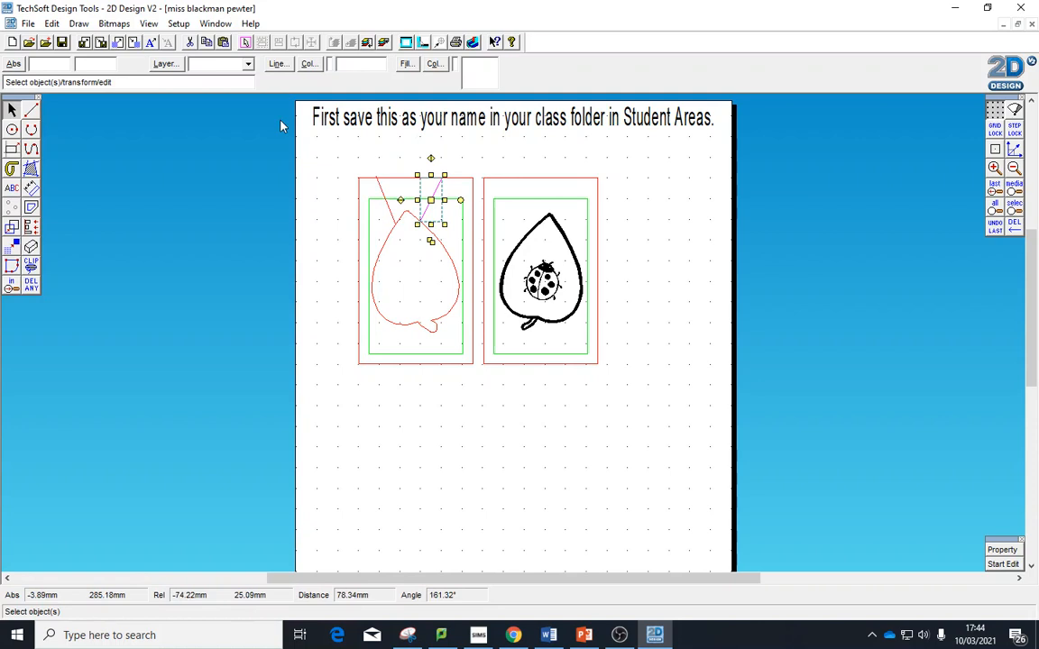
pyautogui.click(308, 63)
pyautogui.click(472, 353)
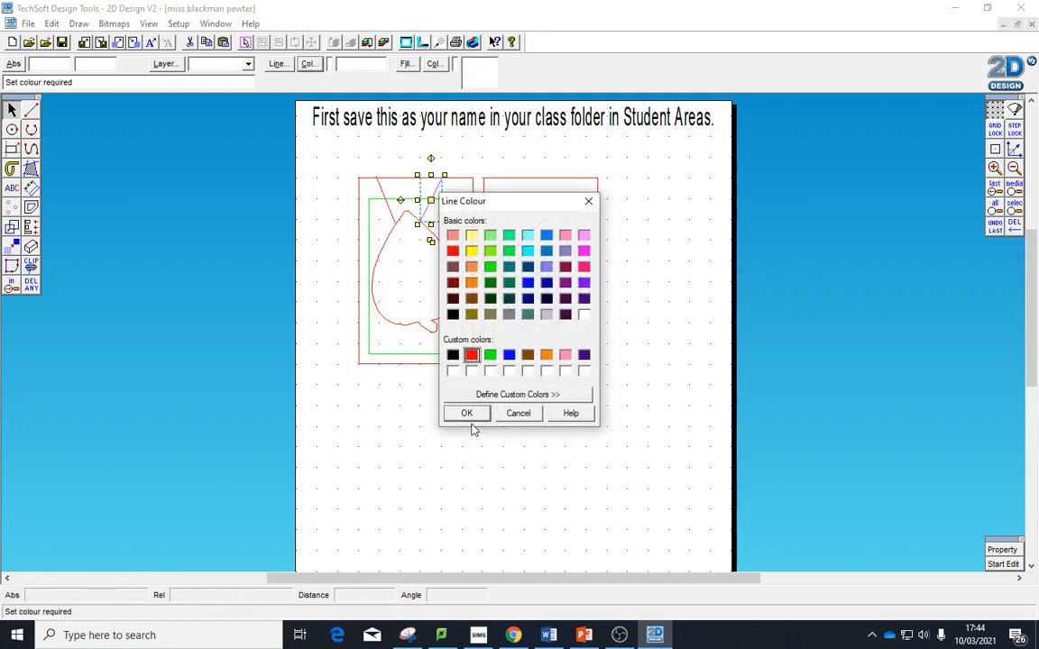
pyautogui.click(467, 412)
pyautogui.click(418, 432)
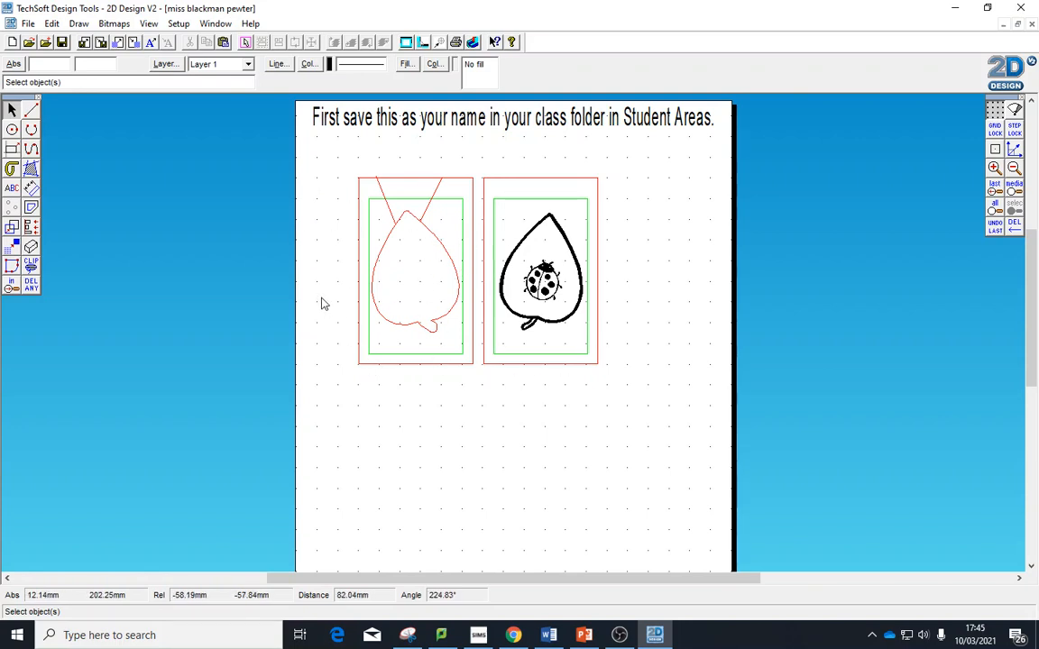
pyautogui.click(61, 42)
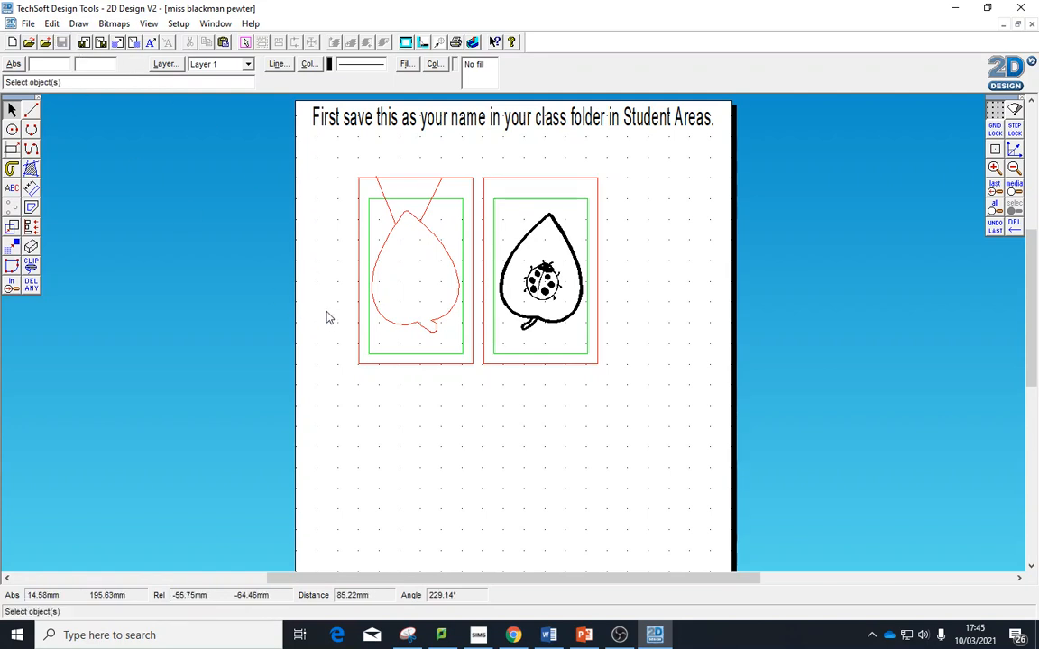